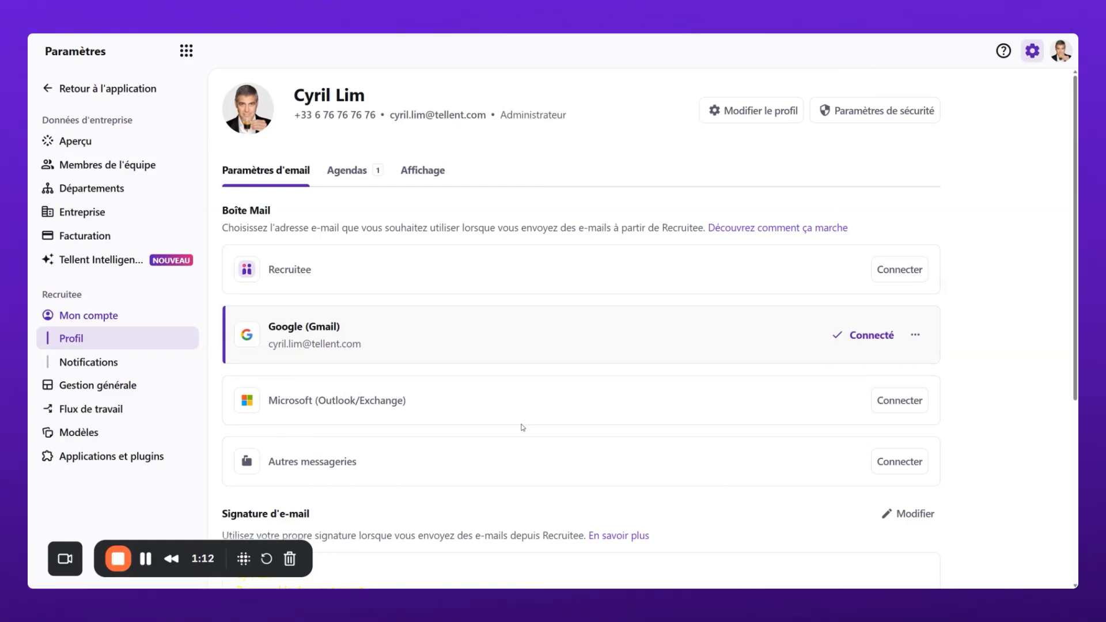
View the profile's synced agendas, and start a new event scheduler link in the workflow settings
{"action": "left_click", "coordinate": [347, 170]}
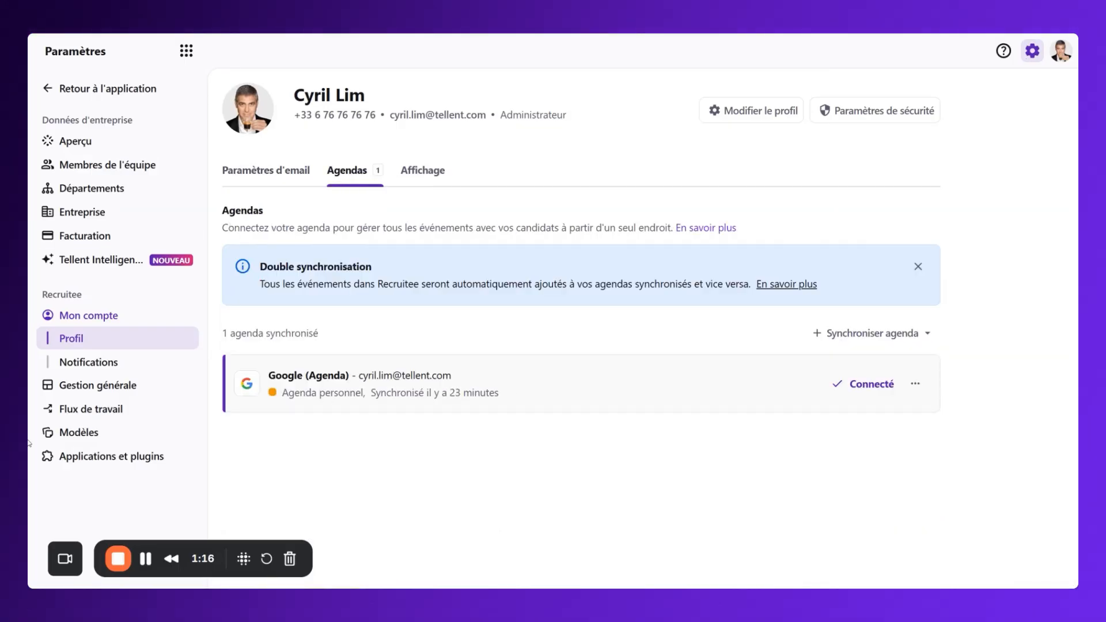
{"action": "left_click", "coordinate": [81, 410]}
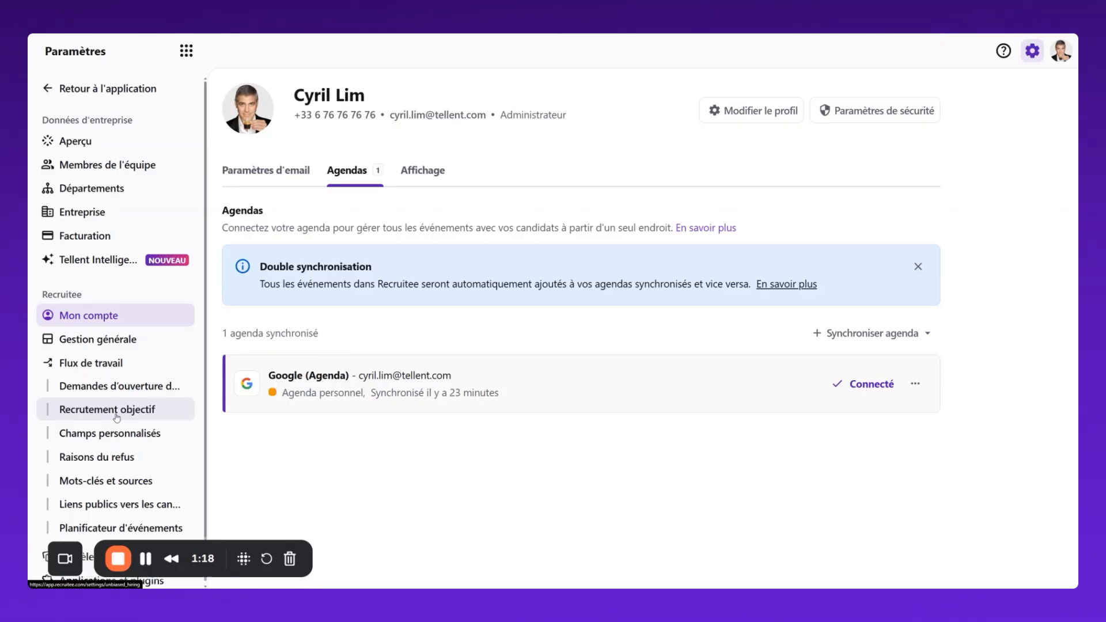
{"action": "left_click", "coordinate": [135, 526]}
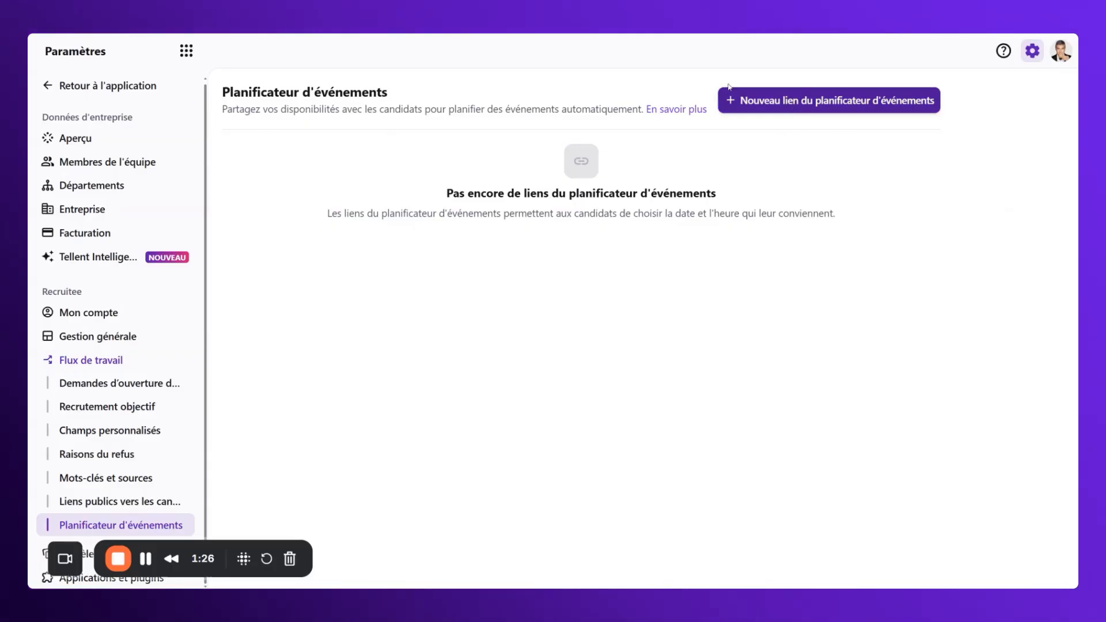
{"action": "left_click", "coordinate": [764, 104]}
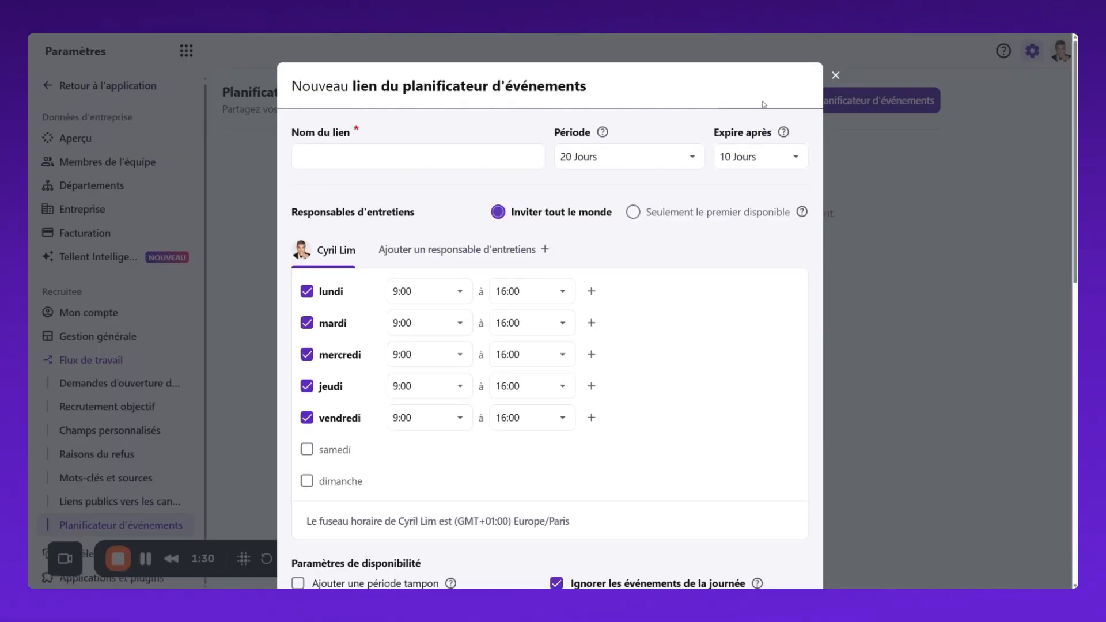
Name the new scheduler link "Planificateur de" followed by the account owner's first name
{"action": "left_click", "coordinate": [399, 163]}
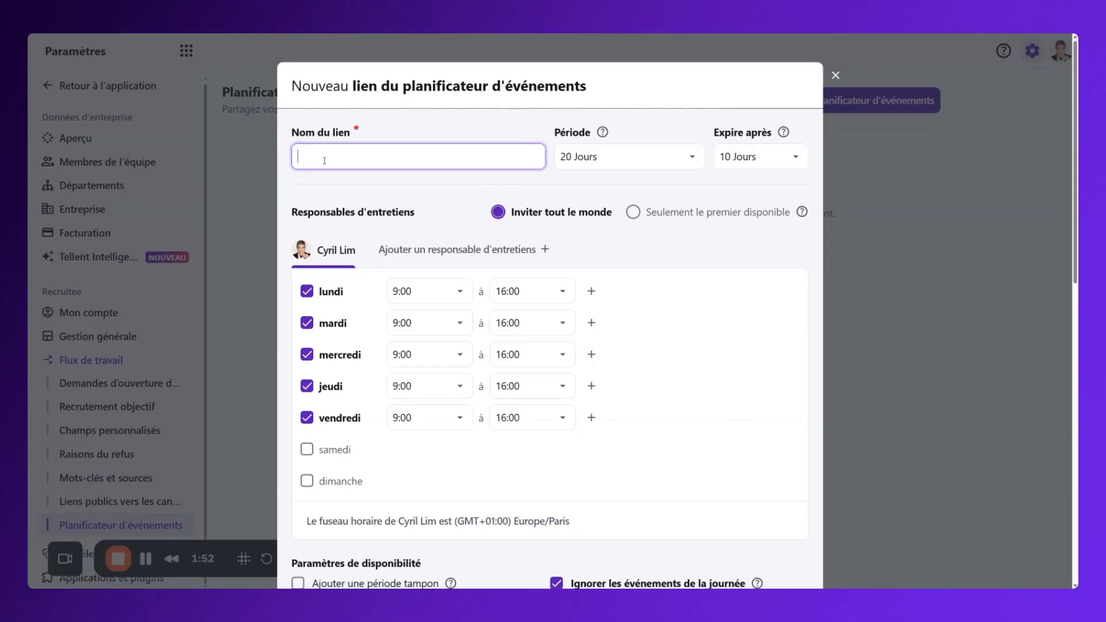
{"action": "type", "text": "Planificat-e"}
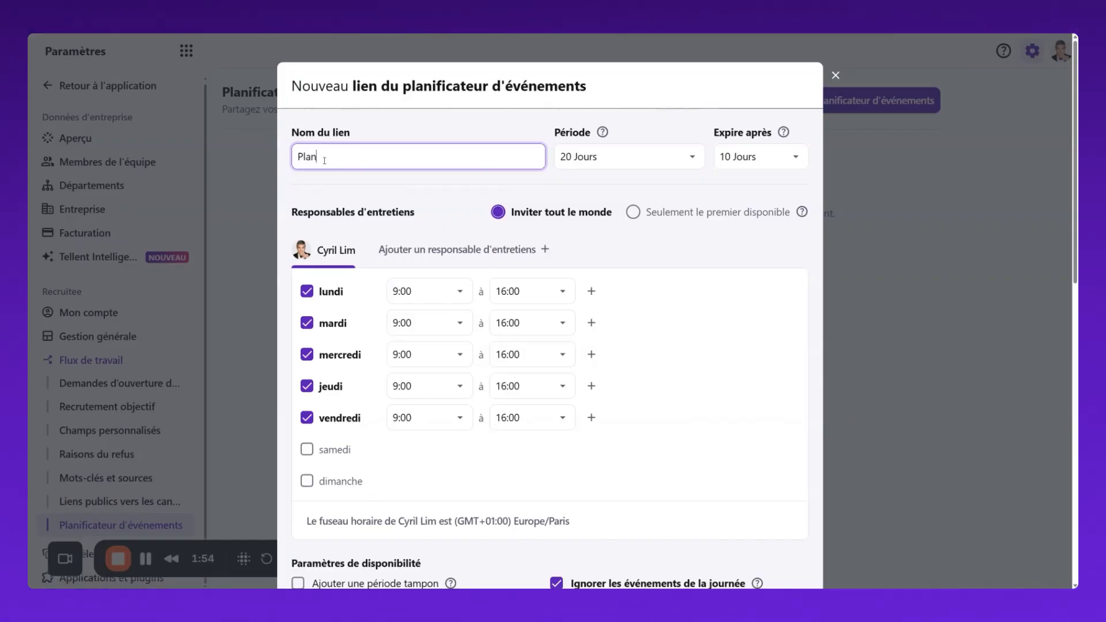
{"action": "key", "text": "BackSpace"}
{"action": "key", "text": "BackSpace"}
{"action": "type", "text": "eur de Cly"}
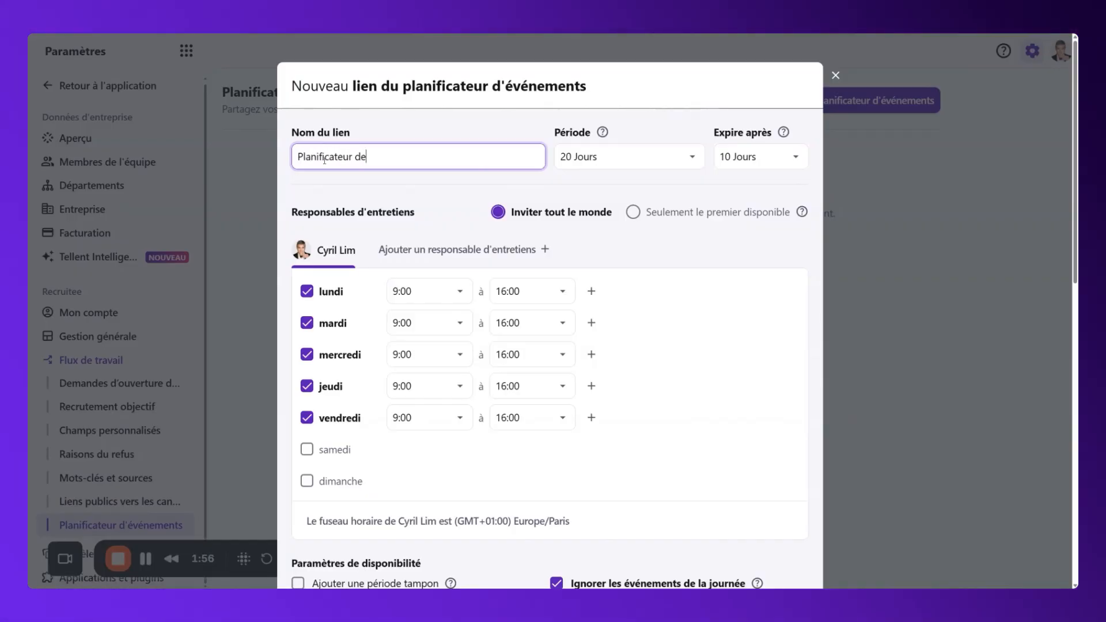
{"action": "key", "text": "BackSpace"}
{"action": "key", "text": "BackSpace"}
{"action": "type", "text": "yril,"}
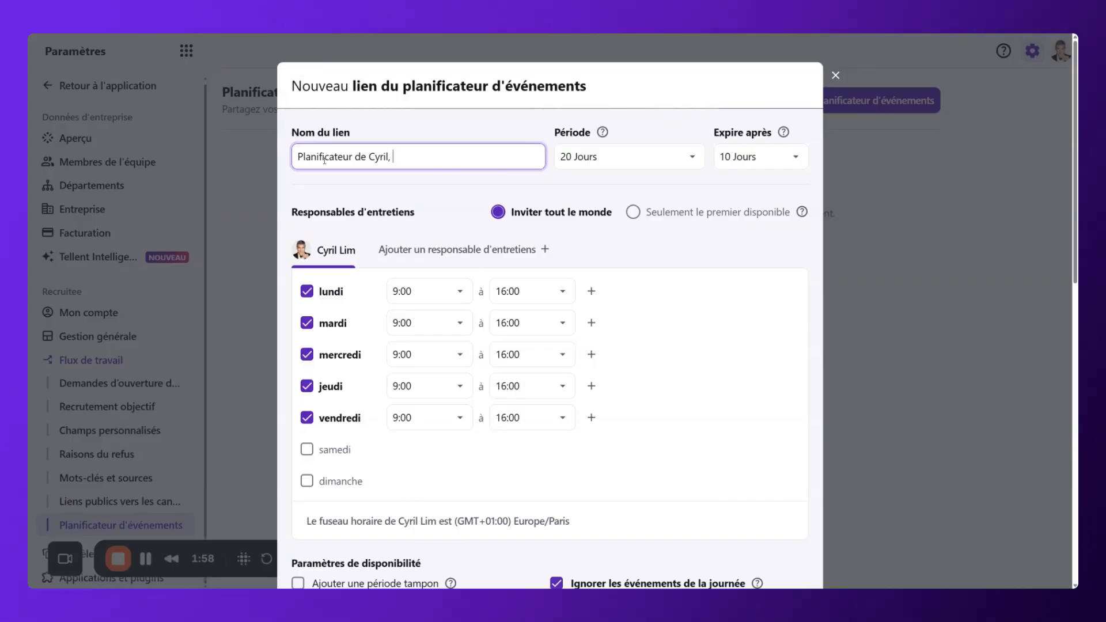
{"action": "key", "text": "BackSpace"}
{"action": "key", "text": "BackSpace"}
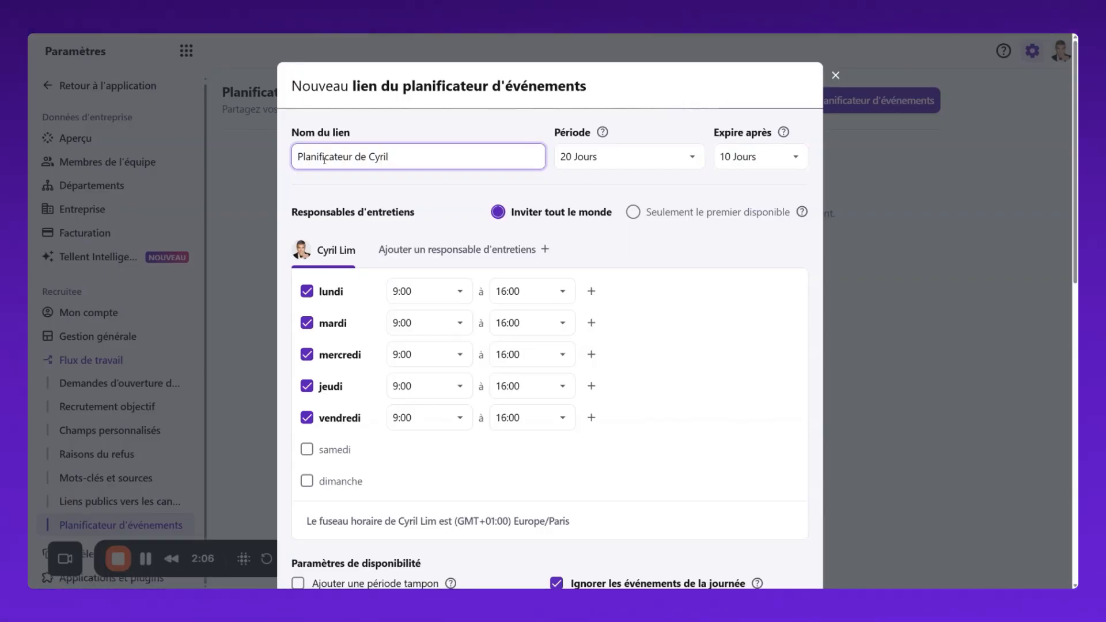
Examine the explanations and available choices for the link's period and its expiry delay
{"action": "mouse_move", "coordinate": [601, 133]}
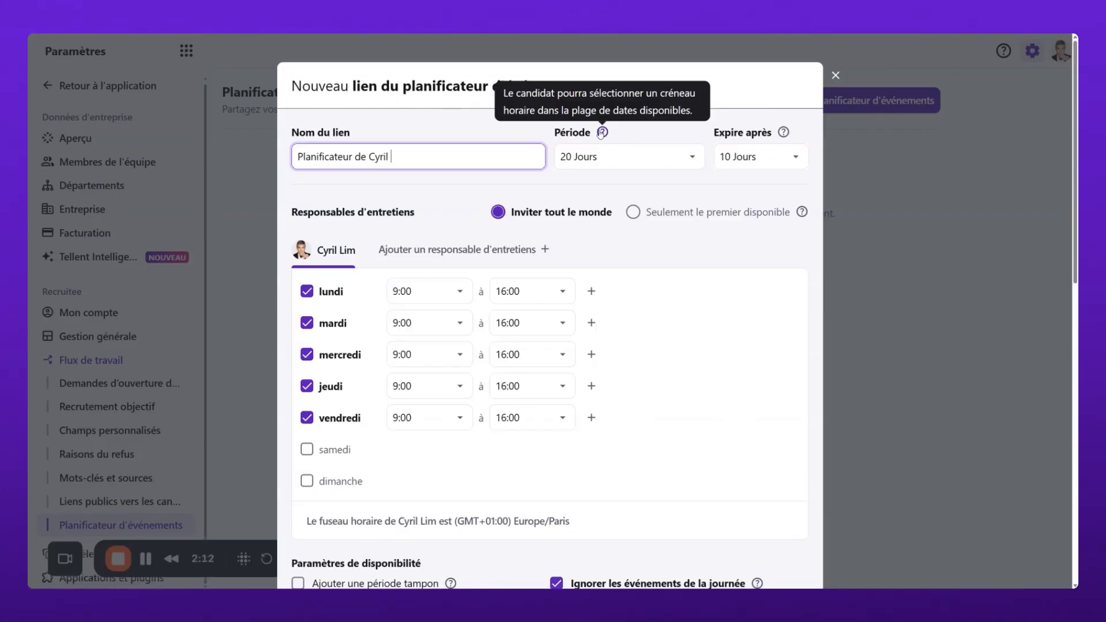
{"action": "left_click", "coordinate": [579, 160]}
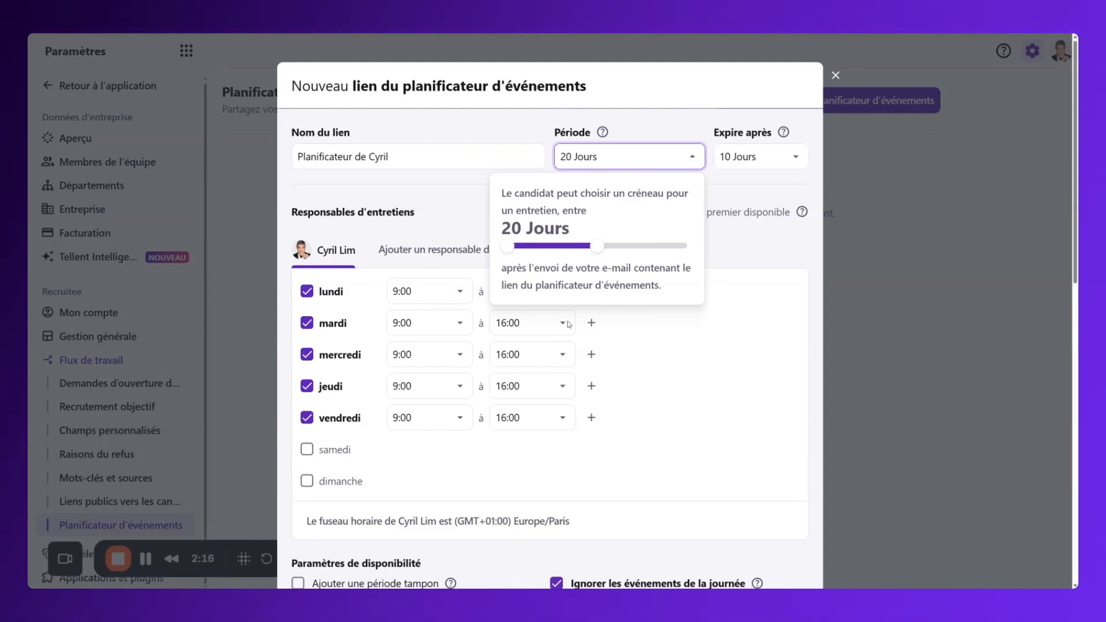
{"action": "left_click", "coordinate": [645, 131]}
{"action": "mouse_move", "coordinate": [783, 134]}
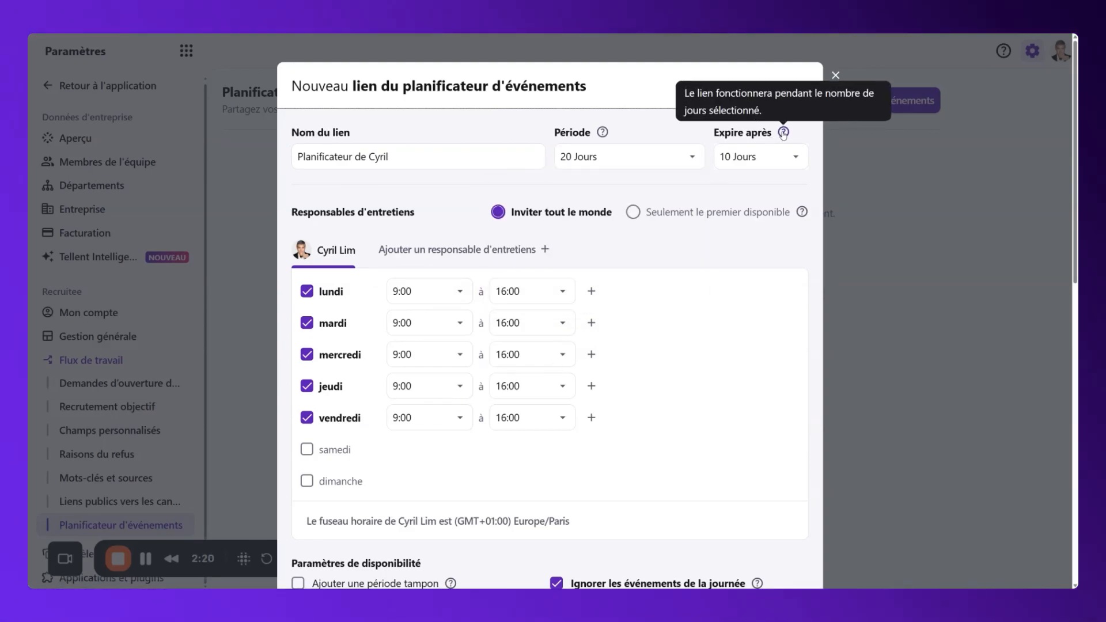
{"action": "left_click", "coordinate": [772, 163]}
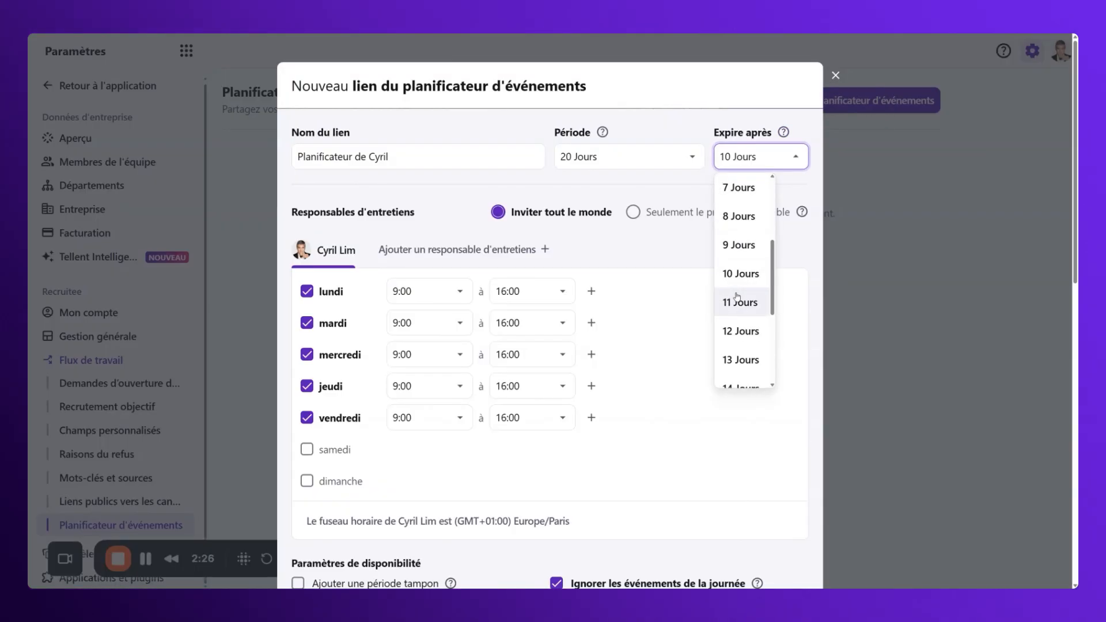
{"action": "left_click", "coordinate": [662, 118]}
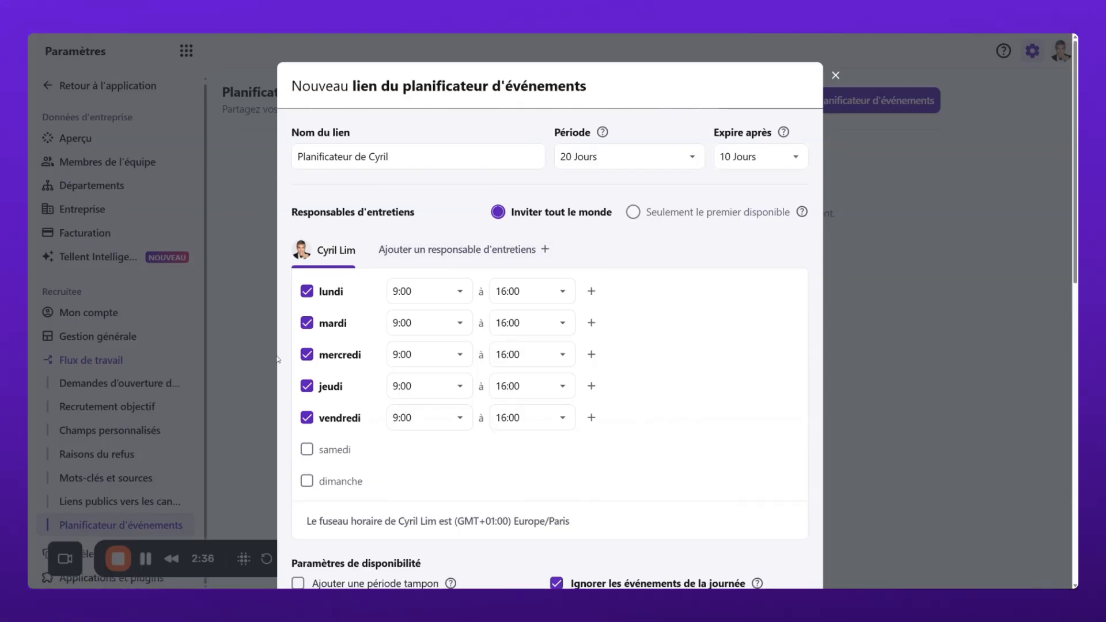
{"action": "left_click", "coordinate": [466, 250]}
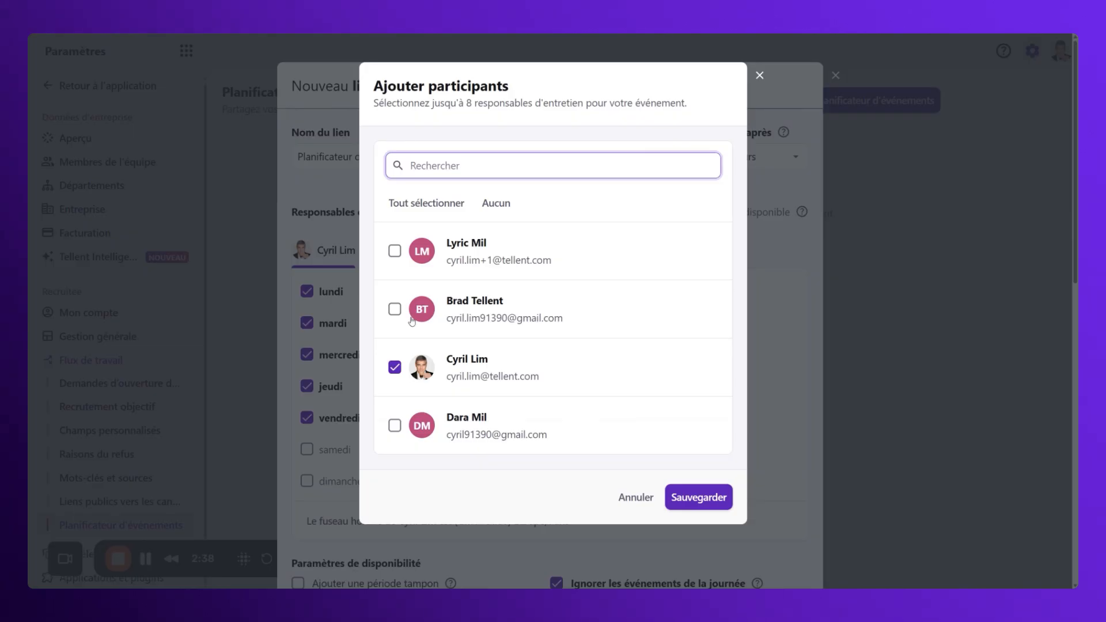
{"action": "left_click", "coordinate": [394, 426]}
{"action": "left_click", "coordinate": [714, 499]}
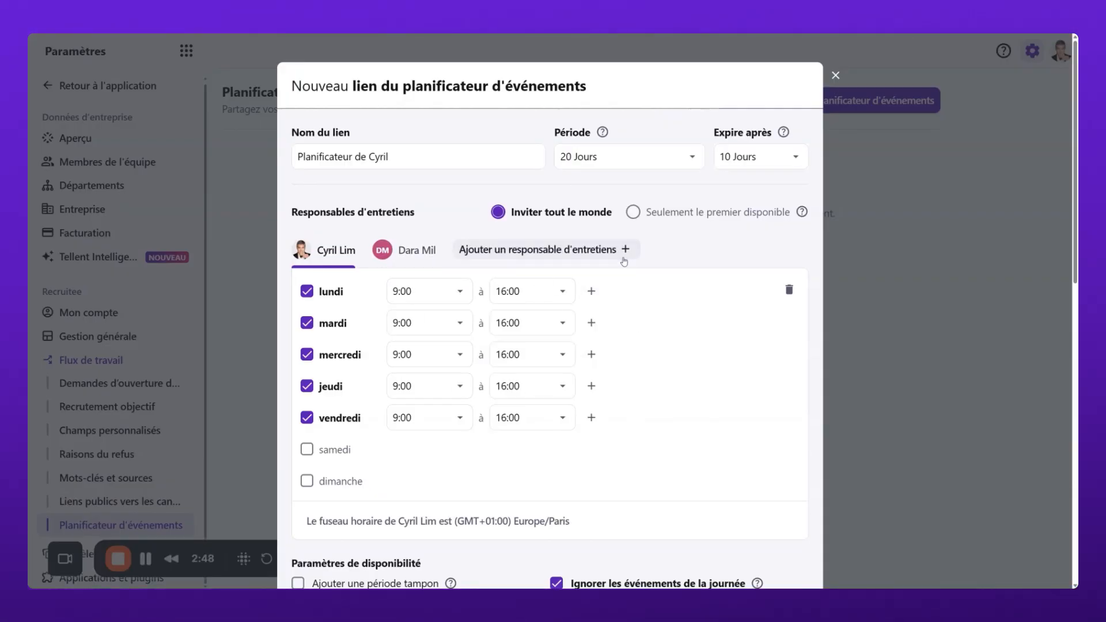
{"action": "left_click", "coordinate": [425, 160]}
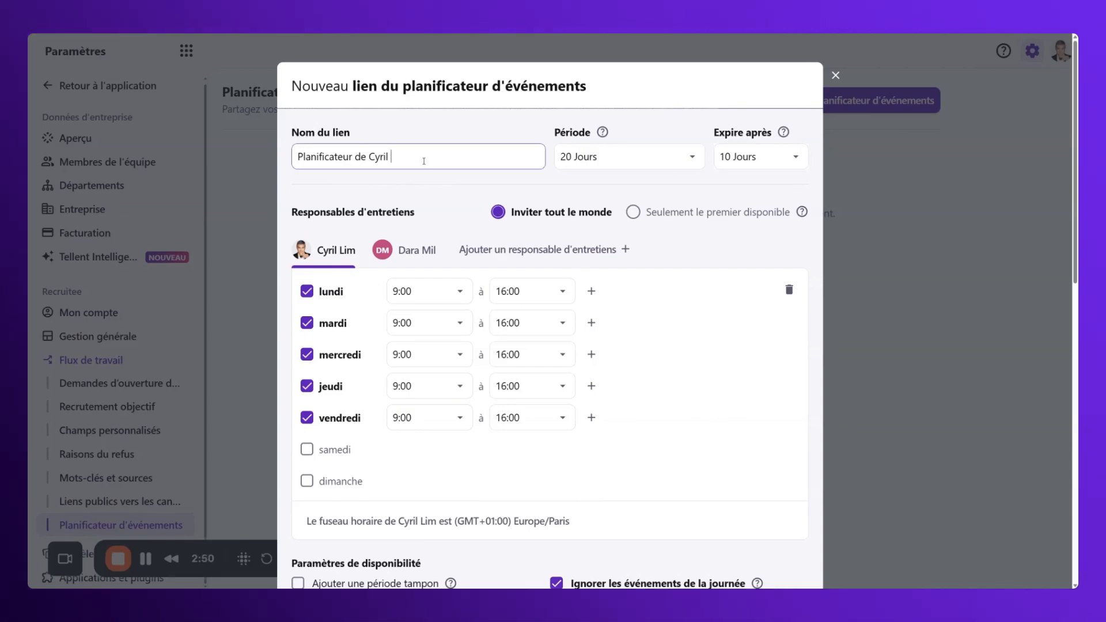
{"action": "type", "text": "e"}
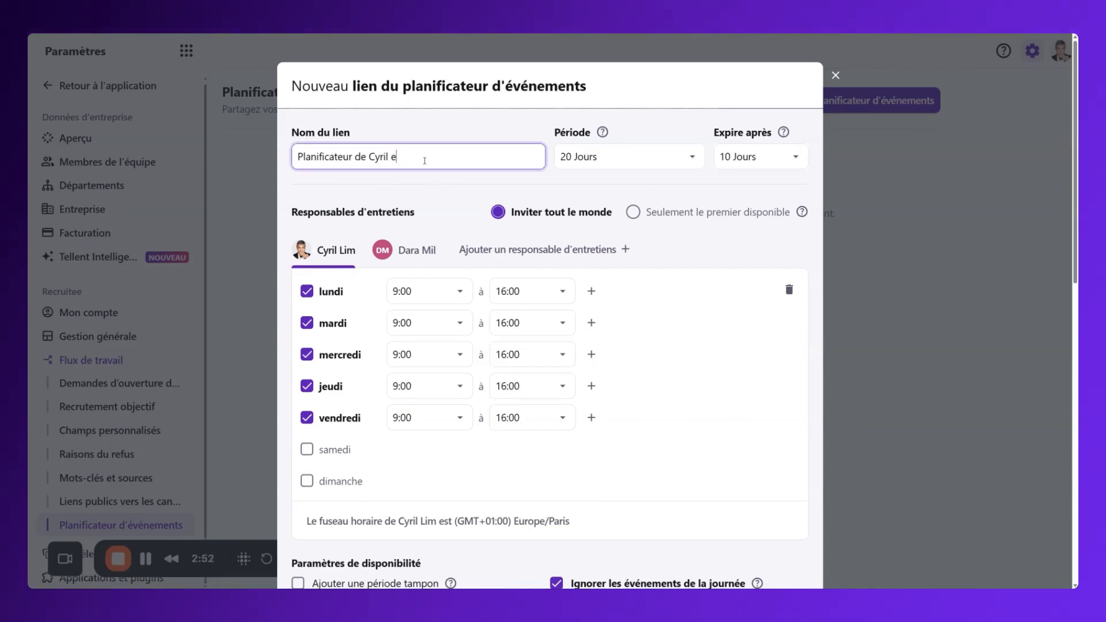
{"action": "type", "text": "t Da"}
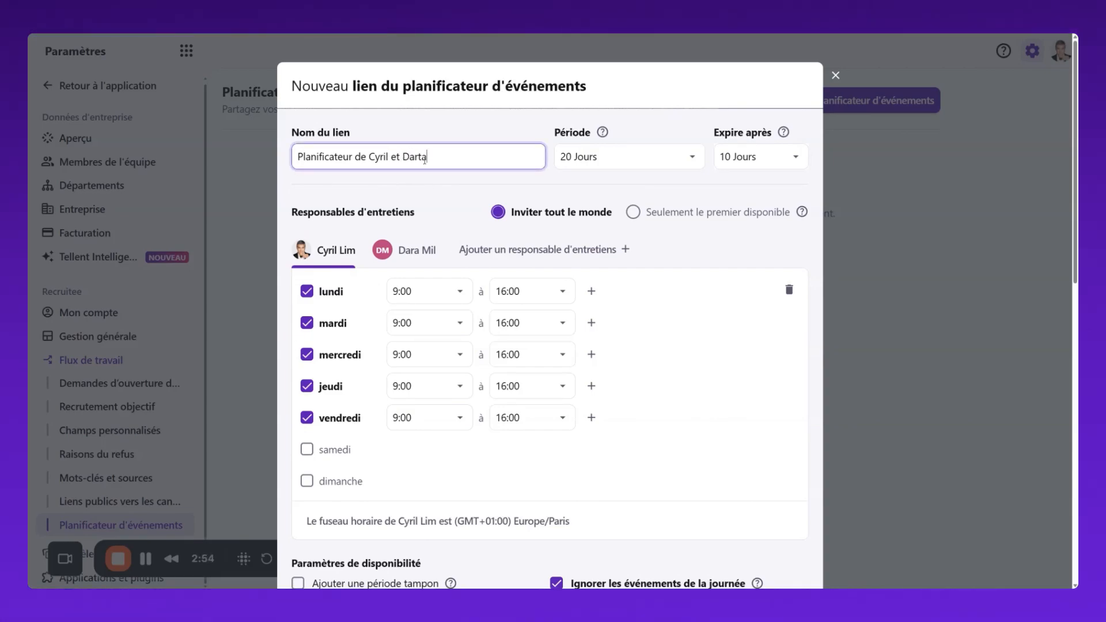
{"action": "type", "text": "raa"}
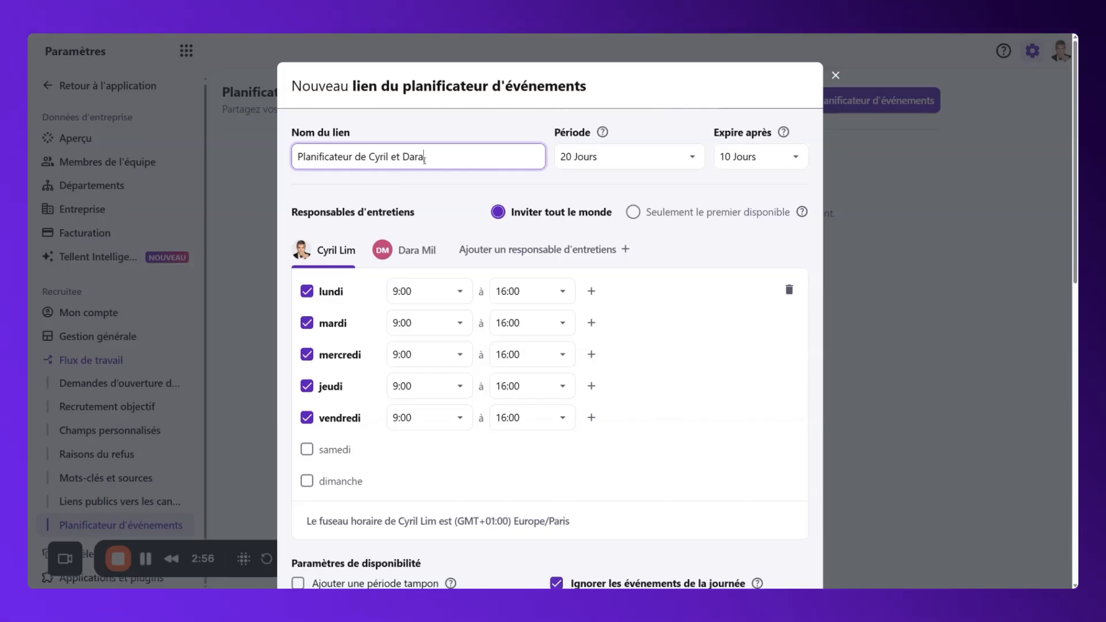
{"action": "key", "text": "ctrl+shift+Left"}
{"action": "key", "text": "ctrl+shift+Left"}
{"action": "key", "text": "BackSpace"}
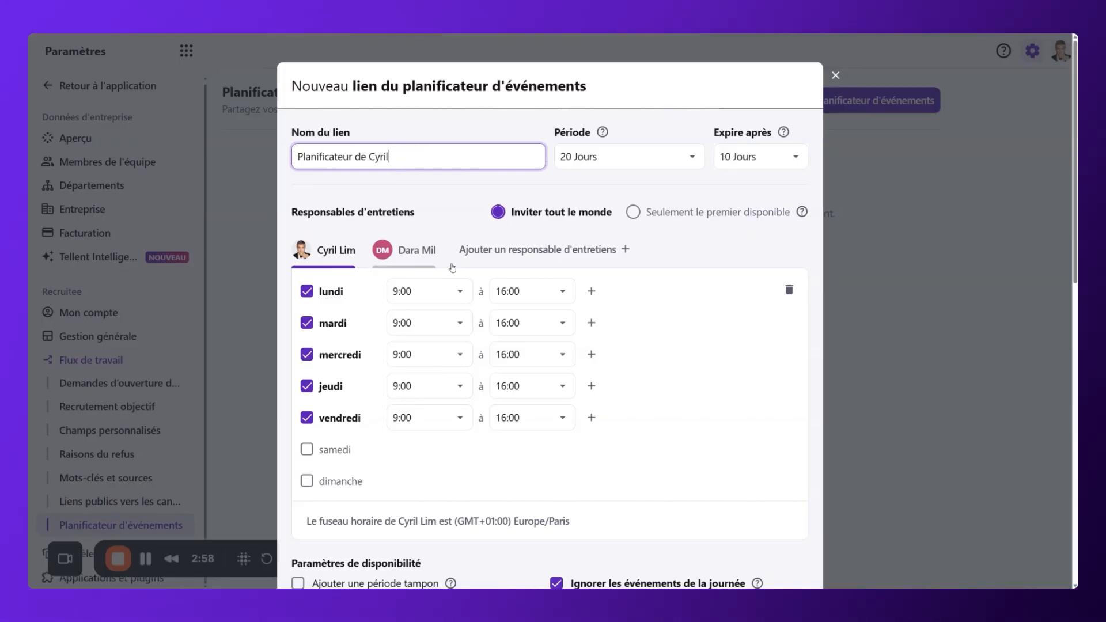
{"action": "left_click", "coordinate": [426, 253]}
{"action": "left_click", "coordinate": [801, 299]}
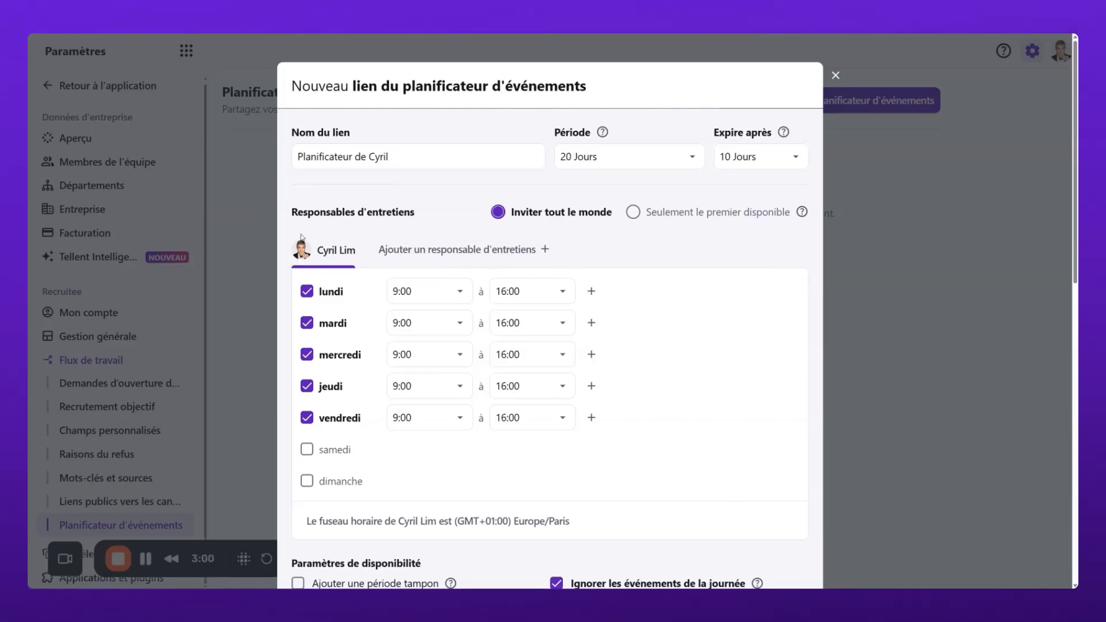
Save the new scheduler link with the account owner as the only interviewer
{"action": "scroll", "coordinate": [749, 403], "scroll_direction": "down", "scroll_amount": 10}
{"action": "left_click", "coordinate": [774, 536]}
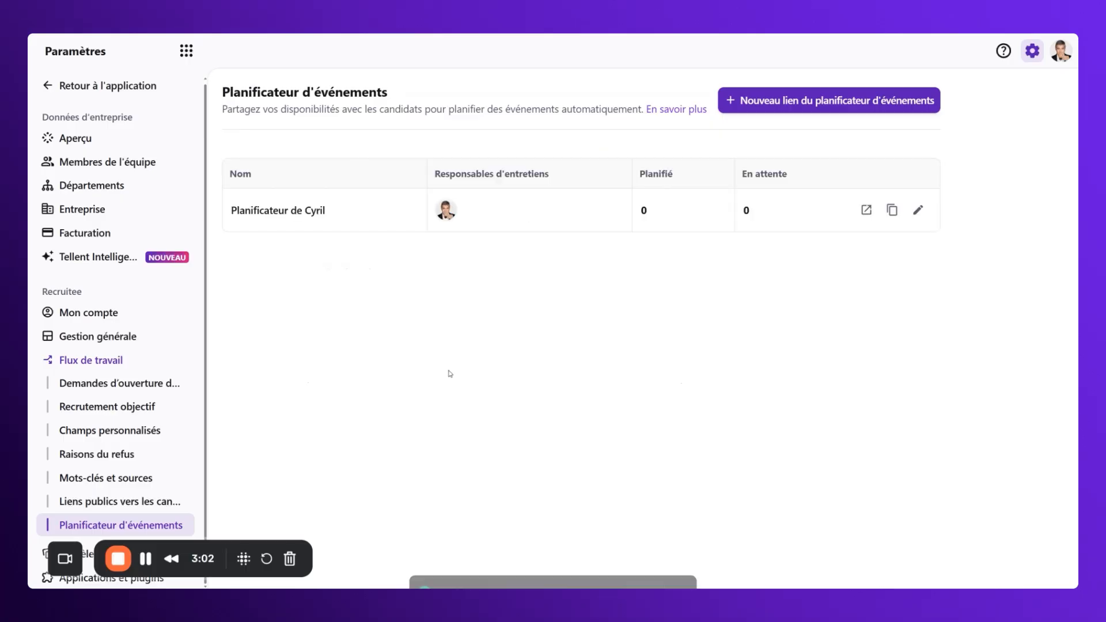
{"action": "left_click", "coordinate": [769, 107]}
{"action": "left_click", "coordinate": [329, 161]}
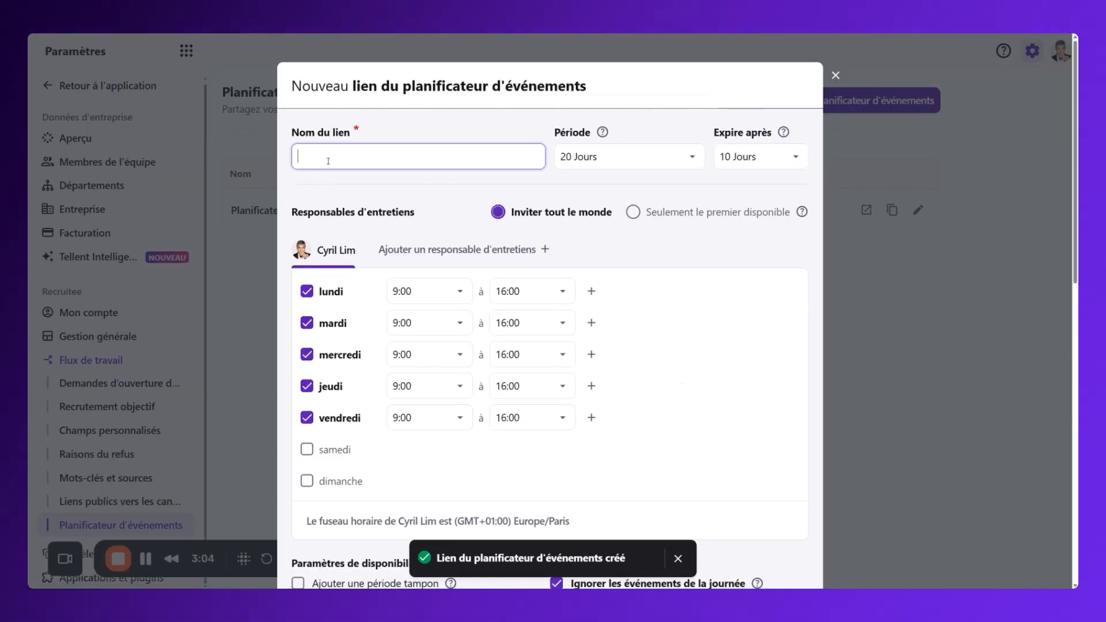
{"action": "type", "text": "Planificta"}
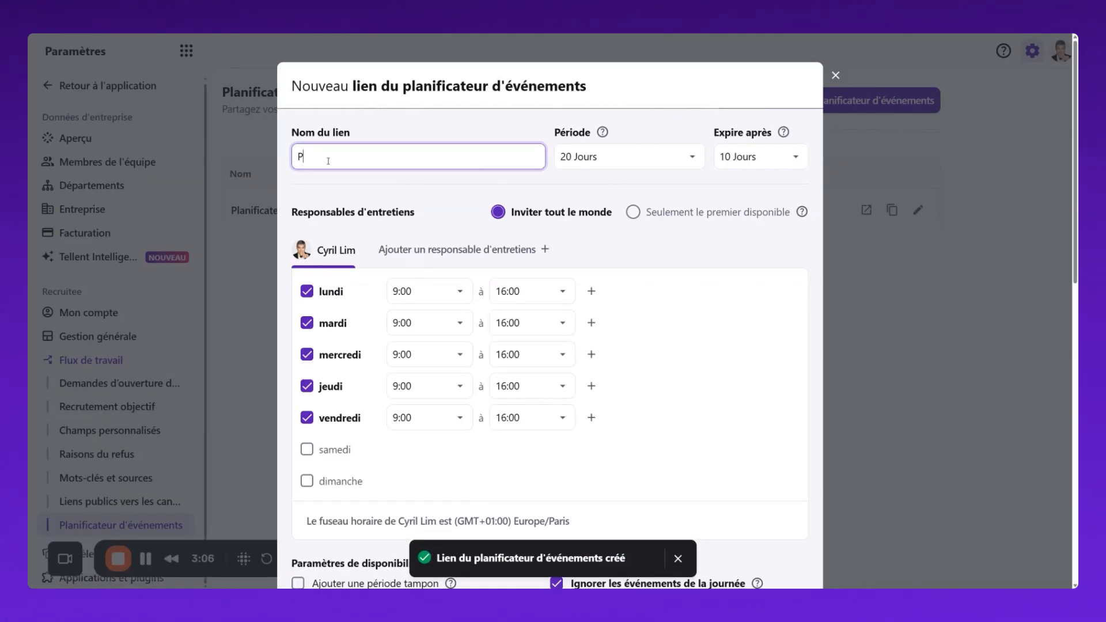
{"action": "key", "text": "BackSpace"}
{"action": "key", "text": "BackSpace"}
{"action": "type", "text": "ateur de Dara"}
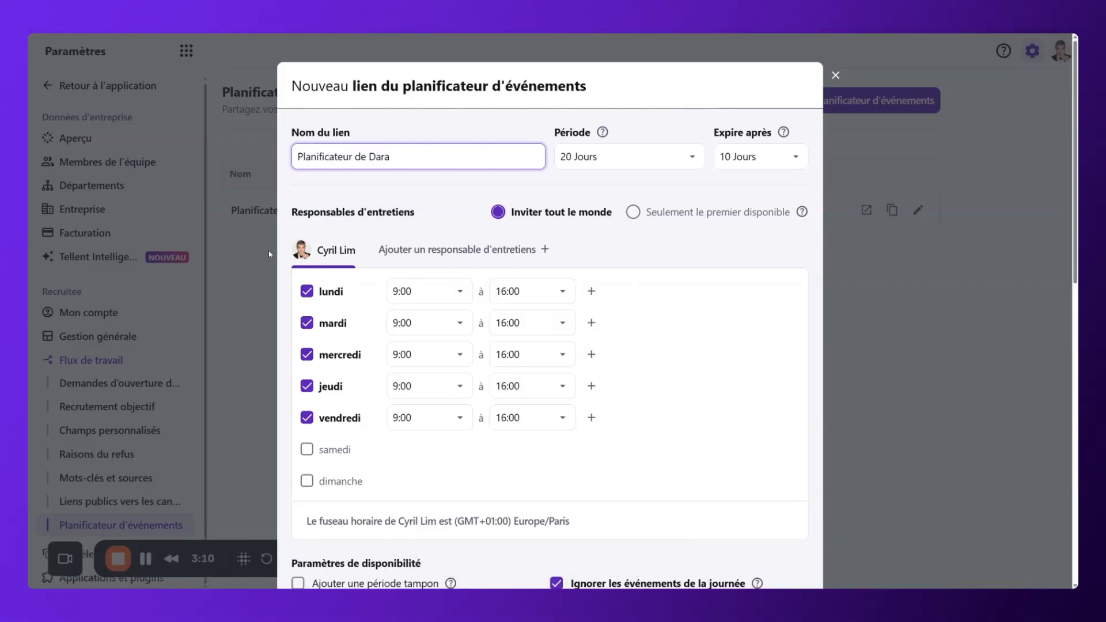
{"action": "left_click", "coordinate": [397, 251]}
{"action": "left_click", "coordinate": [395, 425]}
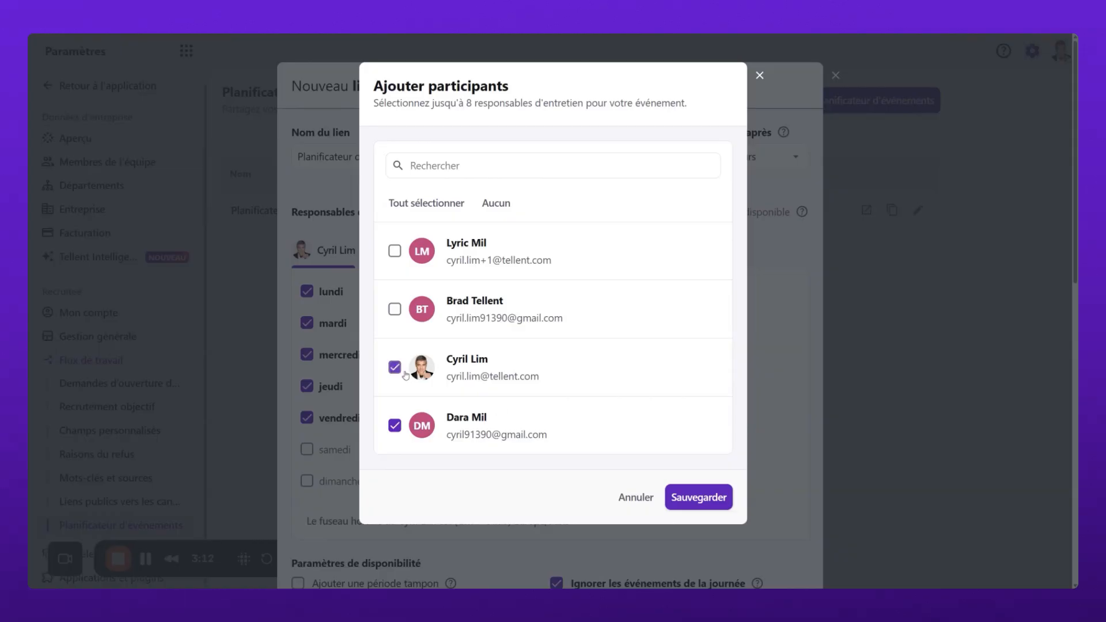
{"action": "left_click", "coordinate": [395, 367]}
{"action": "left_click", "coordinate": [697, 497]}
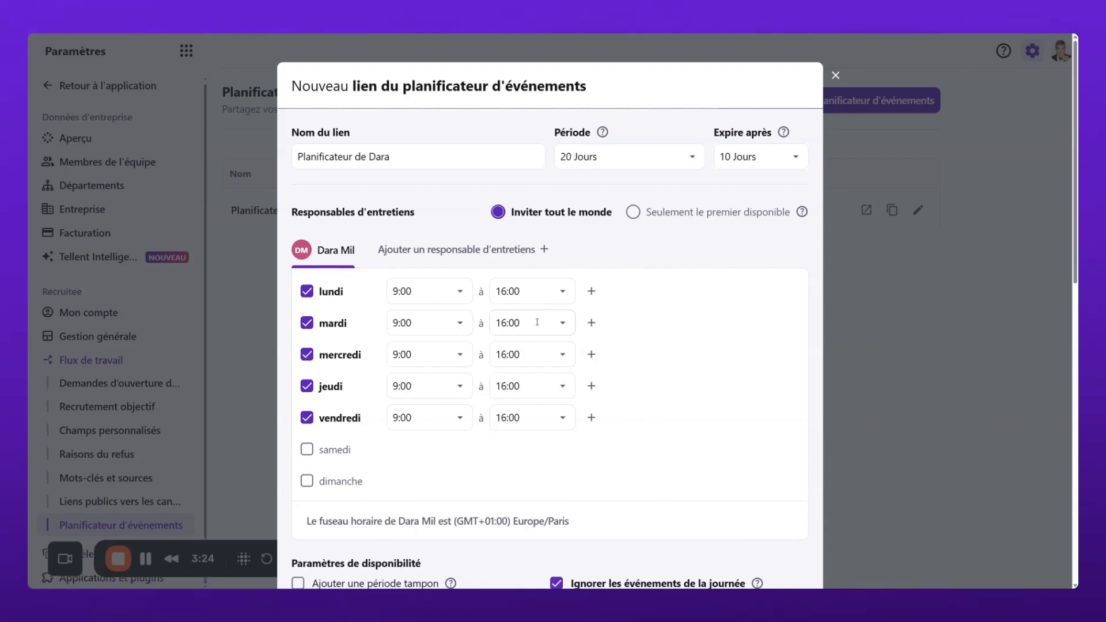
{"action": "left_click", "coordinate": [835, 76]}
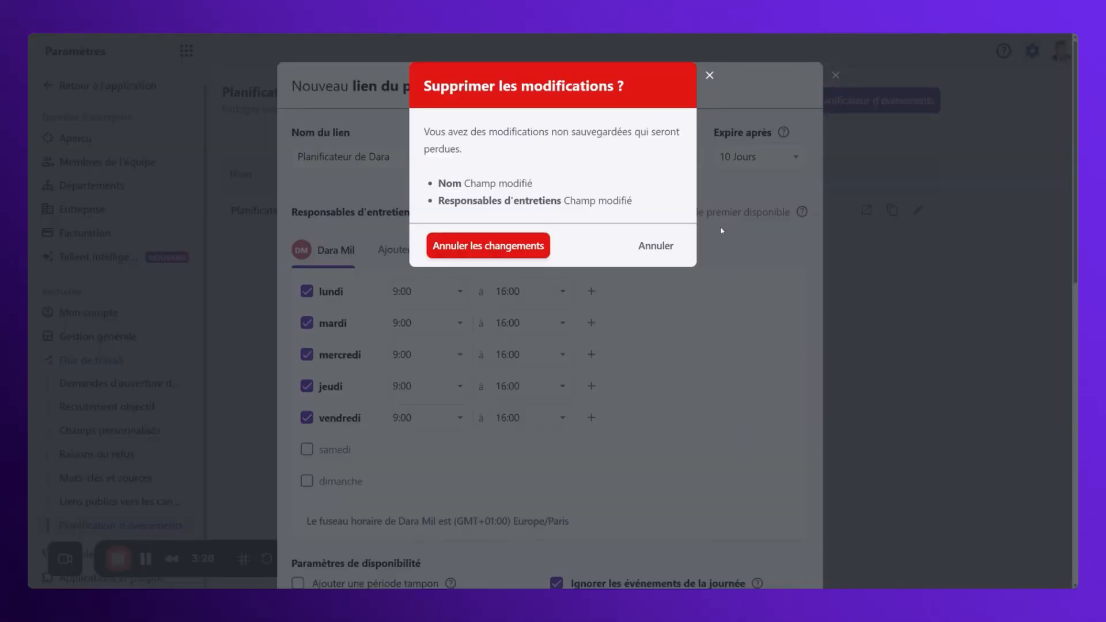
{"action": "left_click", "coordinate": [492, 252]}
Edit the saved scheduler link, adding the last listed team member as interviewer and appending "et" plus that person's first name to the link name
{"action": "left_click", "coordinate": [919, 211]}
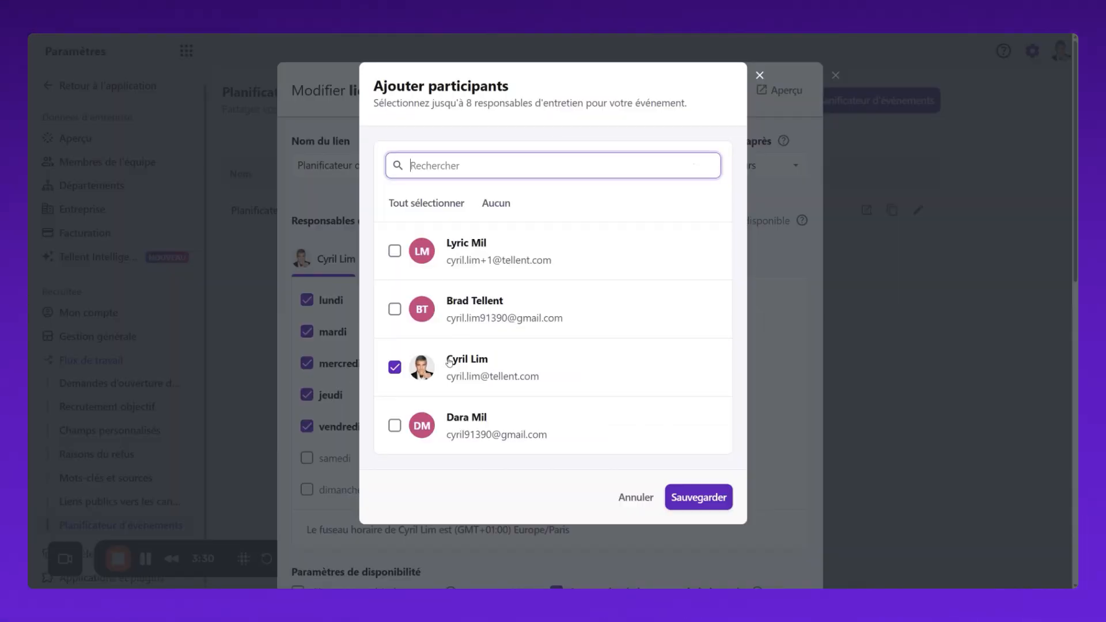
{"action": "left_click", "coordinate": [394, 425]}
{"action": "left_click", "coordinate": [704, 499]}
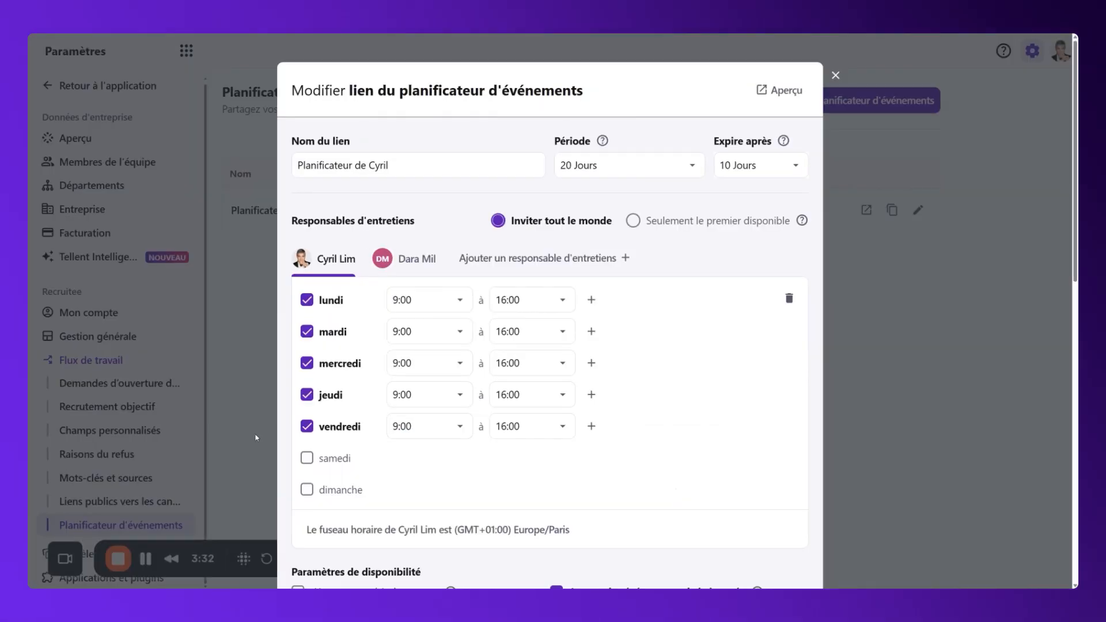
{"action": "left_click", "coordinate": [421, 164]}
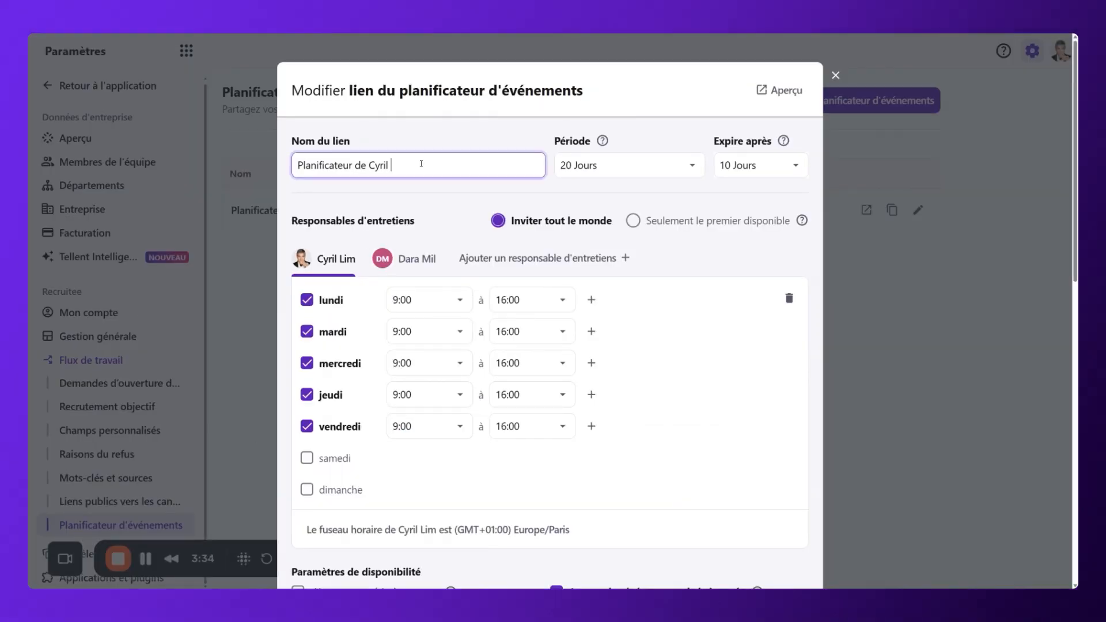
{"action": "type", "text": "et Dara"}
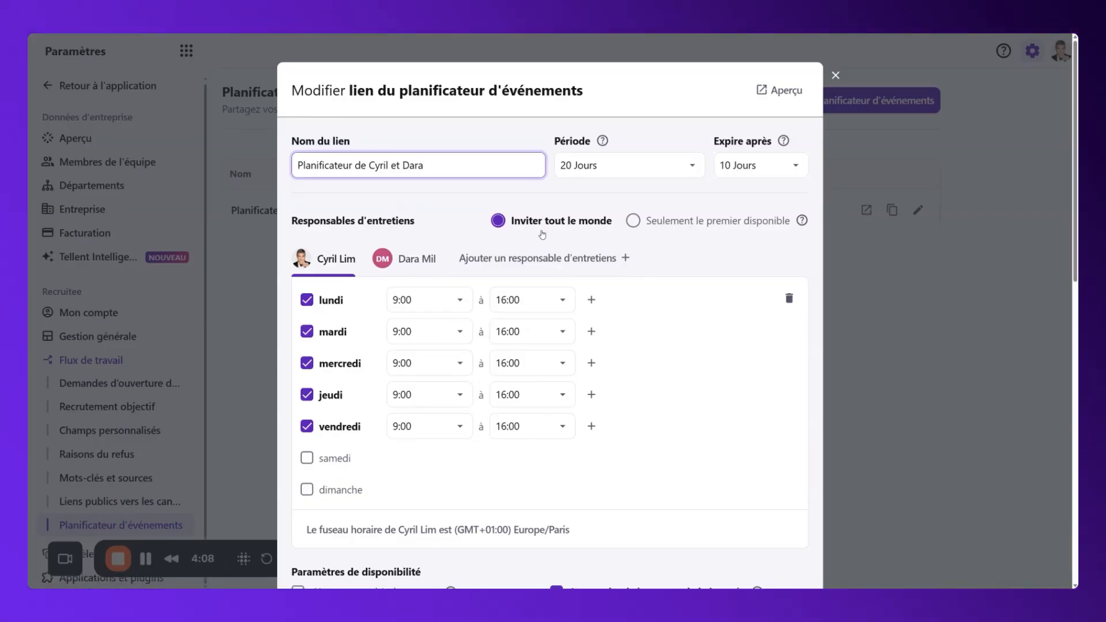
Try the interviewer option Seulement le premier disponible, and restore Inviter tout le monde
{"action": "left_click", "coordinate": [633, 222]}
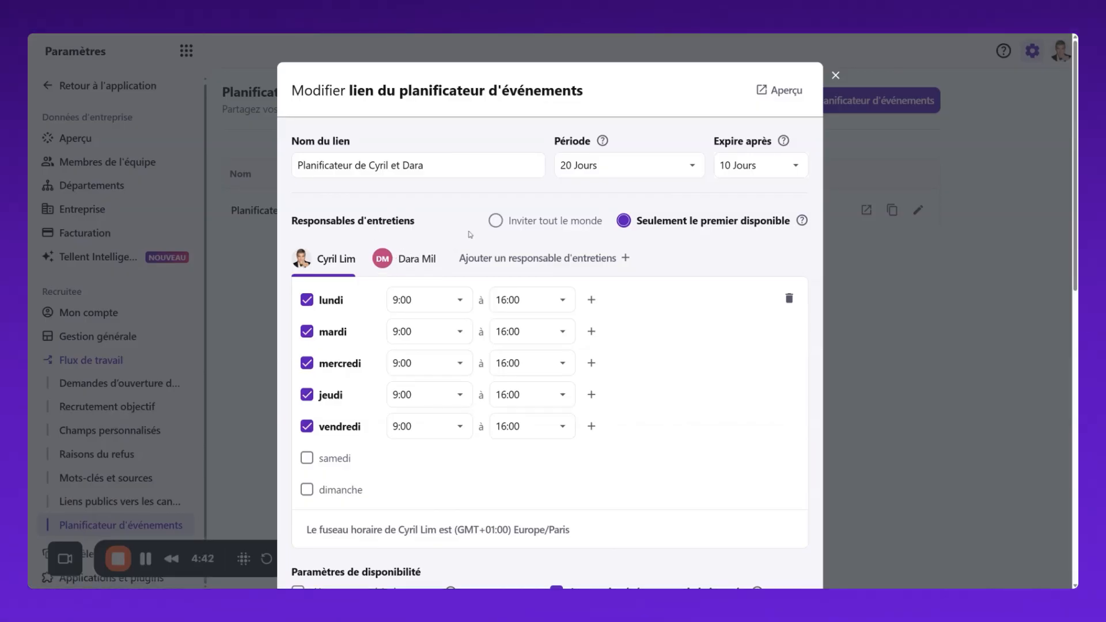
{"action": "left_click", "coordinate": [497, 222]}
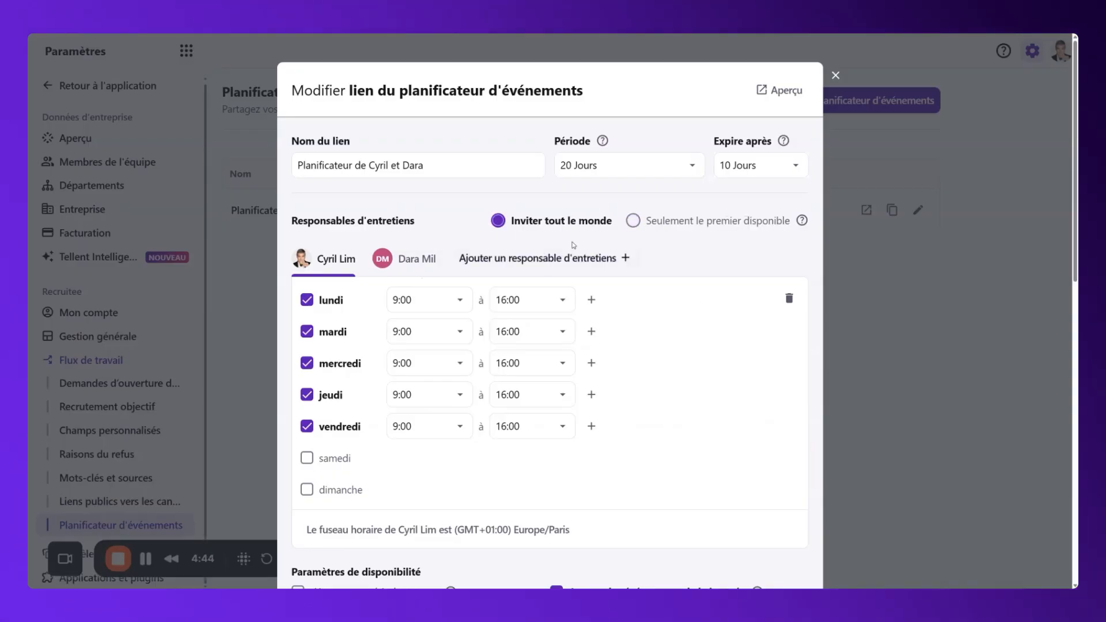
Remove the second interviewer from the scheduler link, and add the same team member back as an interviewer
{"action": "left_click", "coordinate": [416, 259]}
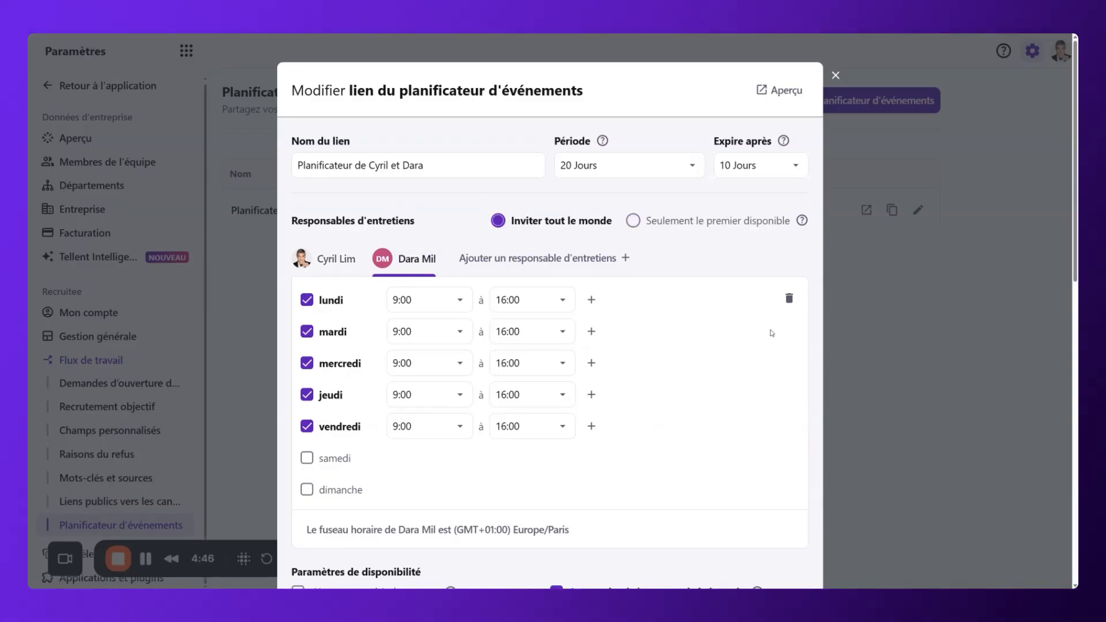
{"action": "left_click", "coordinate": [789, 297]}
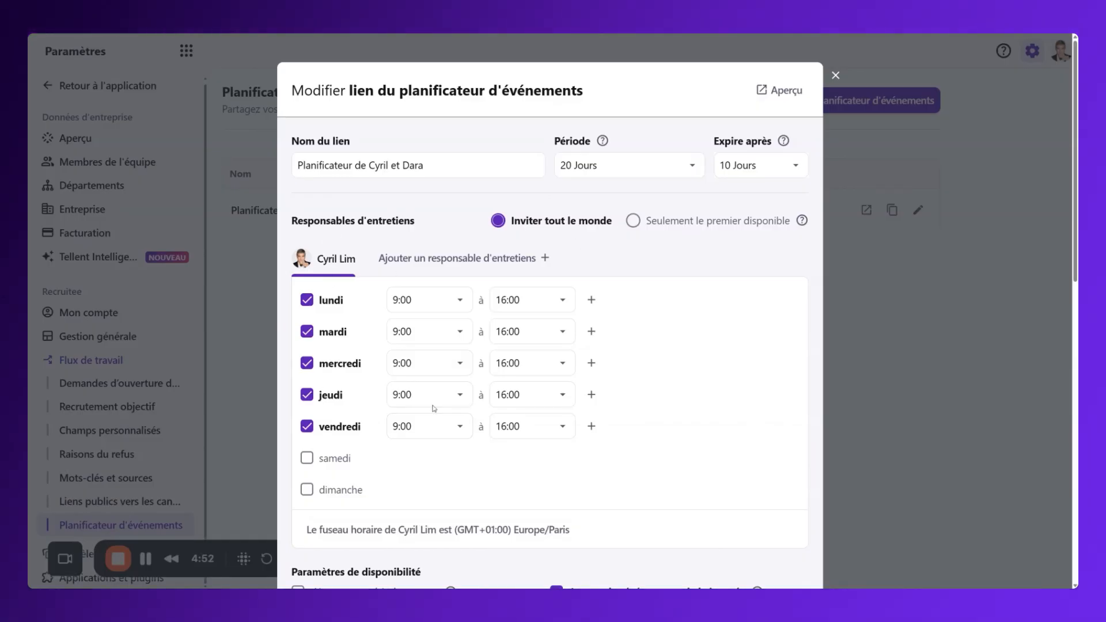
{"action": "left_click", "coordinate": [421, 258]}
{"action": "left_click", "coordinate": [395, 426]}
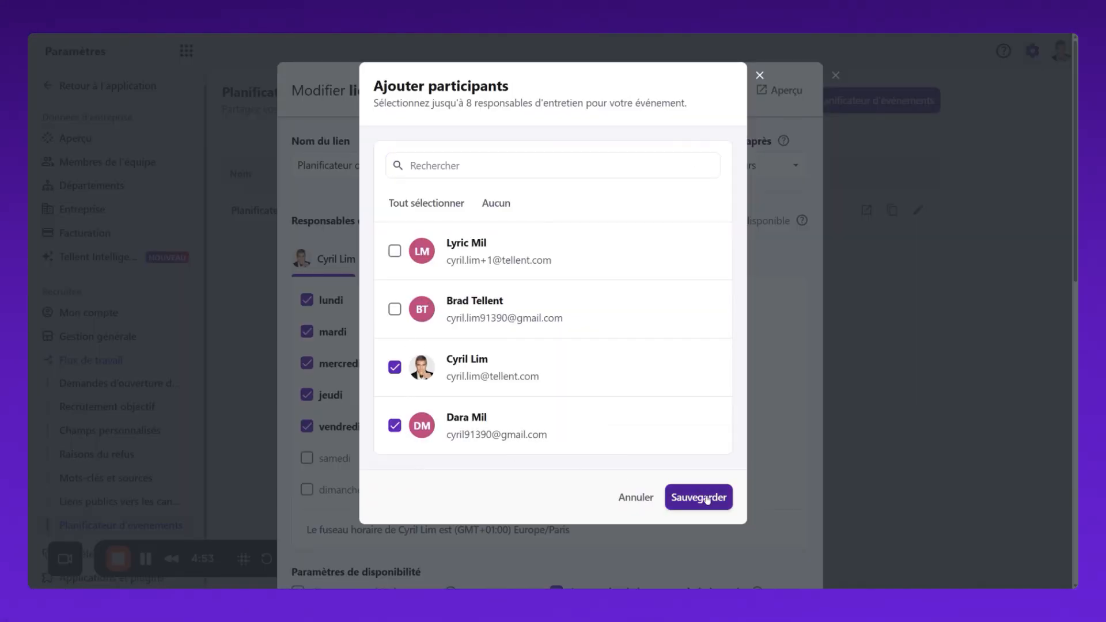
{"action": "left_click", "coordinate": [707, 499]}
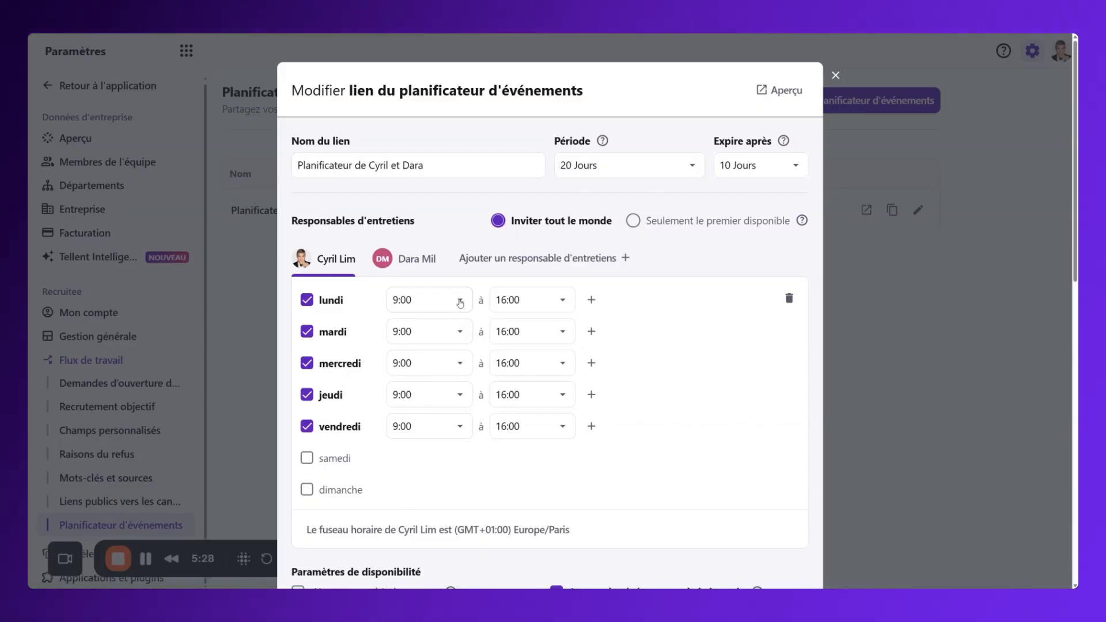
Set the end of the first interviewer's Monday (lundi) availability to 12:30
{"action": "left_click", "coordinate": [562, 300]}
{"action": "scroll", "coordinate": [556, 358], "scroll_direction": "up", "scroll_amount": 2}
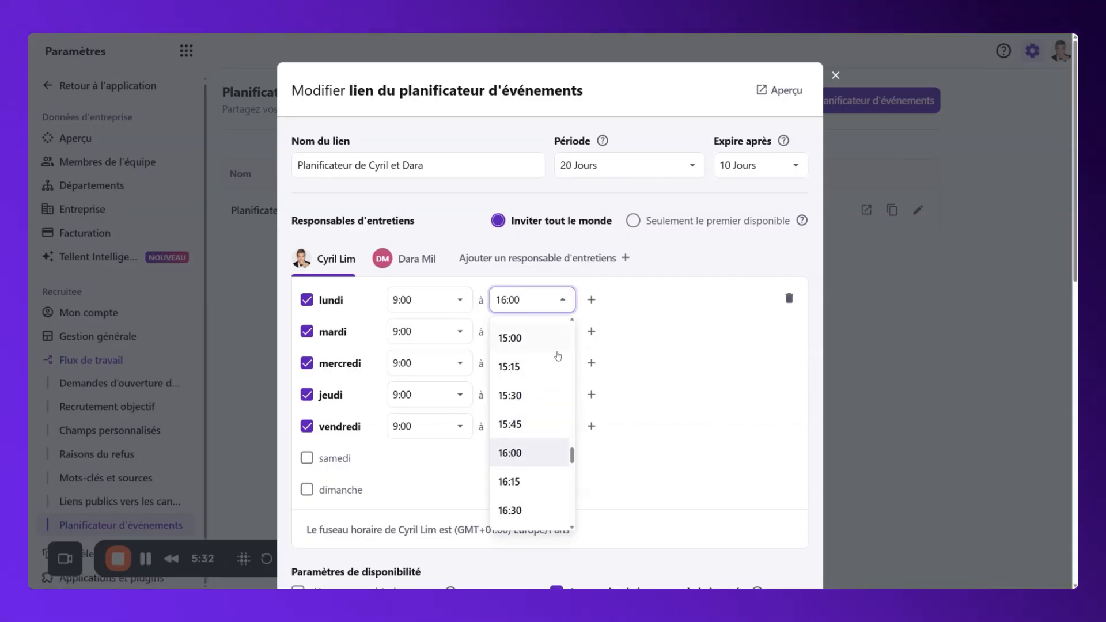
{"action": "scroll", "coordinate": [558, 353], "scroll_direction": "up", "scroll_amount": 6}
{"action": "scroll", "coordinate": [530, 358], "scroll_direction": "up", "scroll_amount": 1}
{"action": "scroll", "coordinate": [528, 369], "scroll_direction": "down", "scroll_amount": 1}
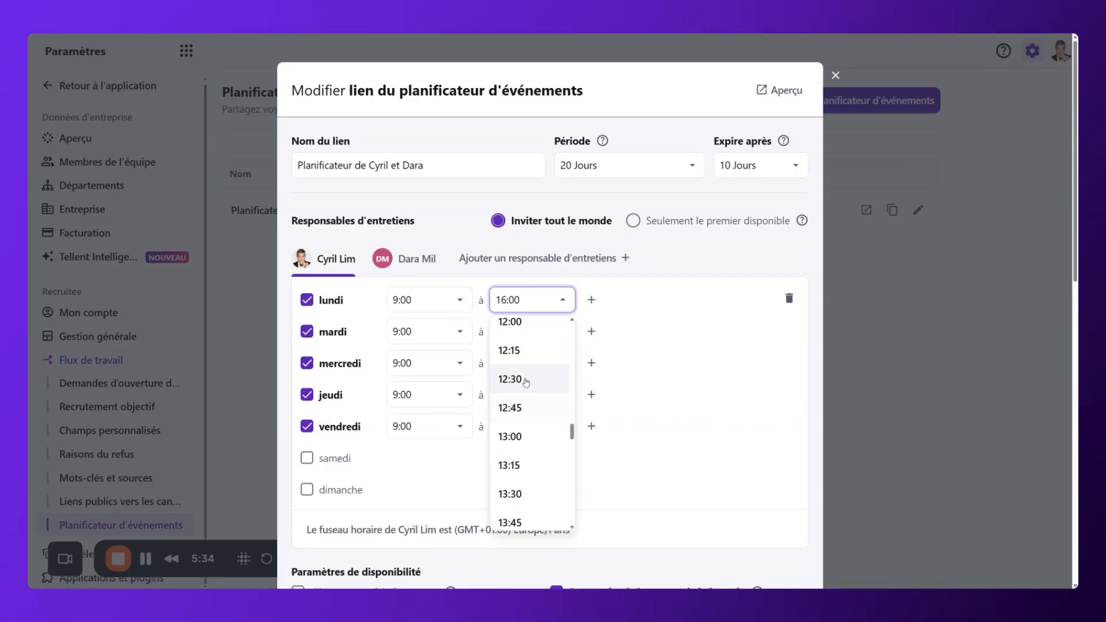
{"action": "left_click", "coordinate": [526, 379]}
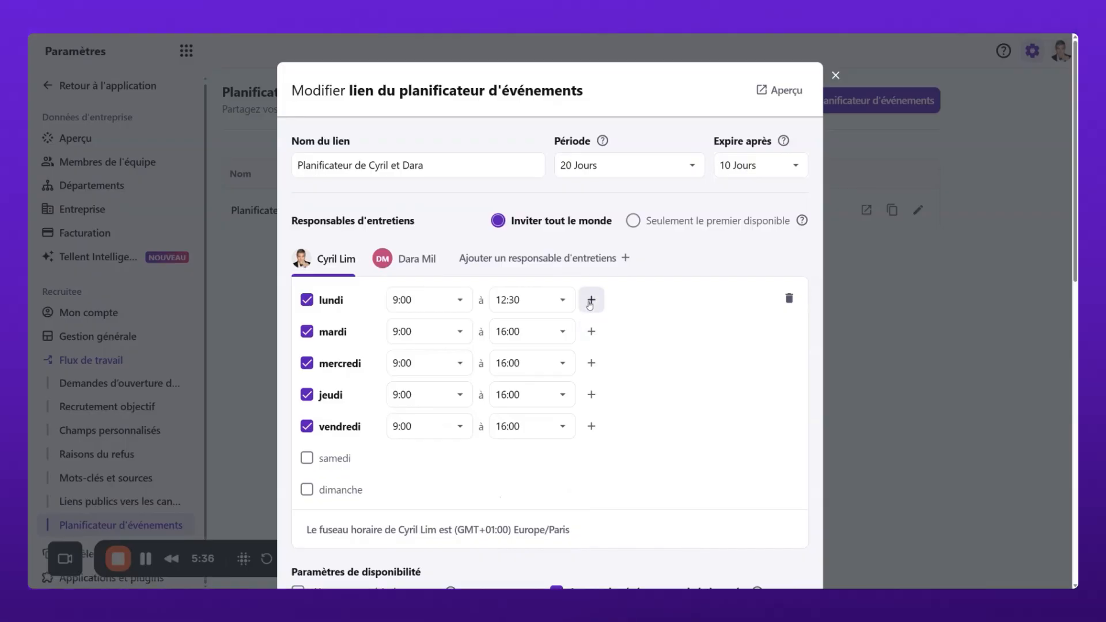
Add a second Monday (lundi) time slot for the first interviewer, from 14:00 to 18:30
{"action": "left_click", "coordinate": [590, 301]}
{"action": "left_click", "coordinate": [471, 341]}
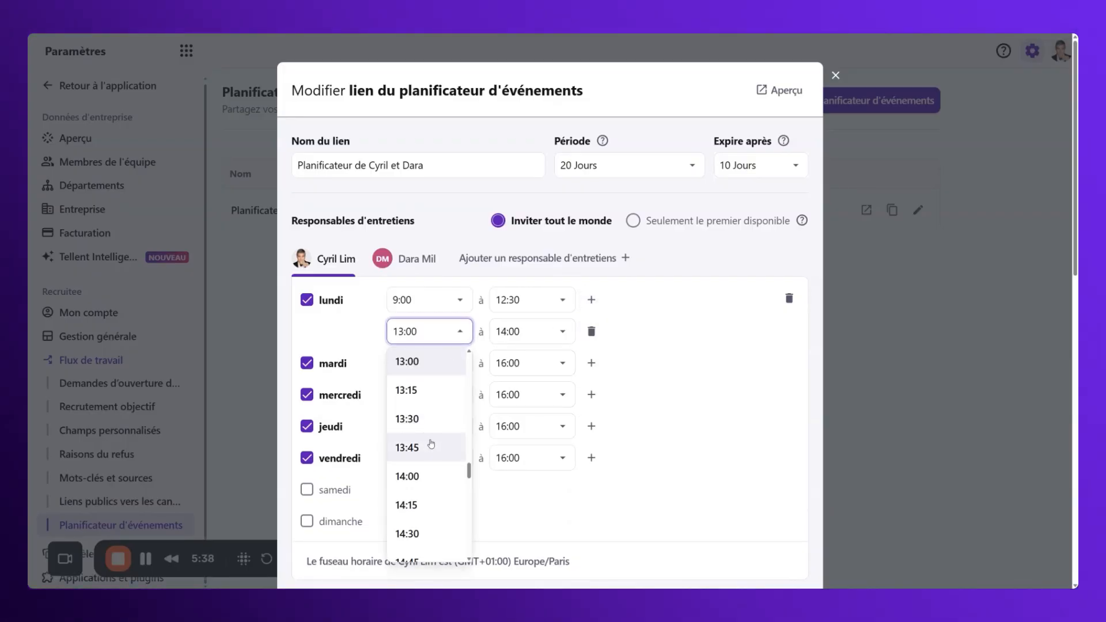
{"action": "left_click", "coordinate": [422, 479]}
{"action": "left_click", "coordinate": [563, 332]}
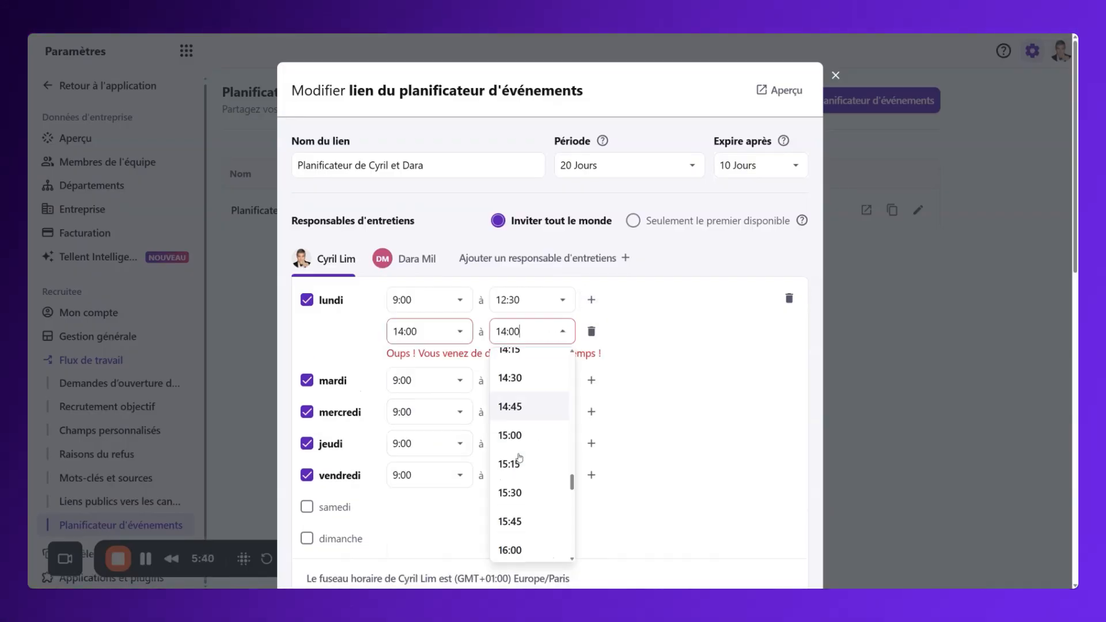
{"action": "scroll", "coordinate": [524, 460], "scroll_direction": "down", "scroll_amount": 6}
{"action": "left_click", "coordinate": [522, 477]}
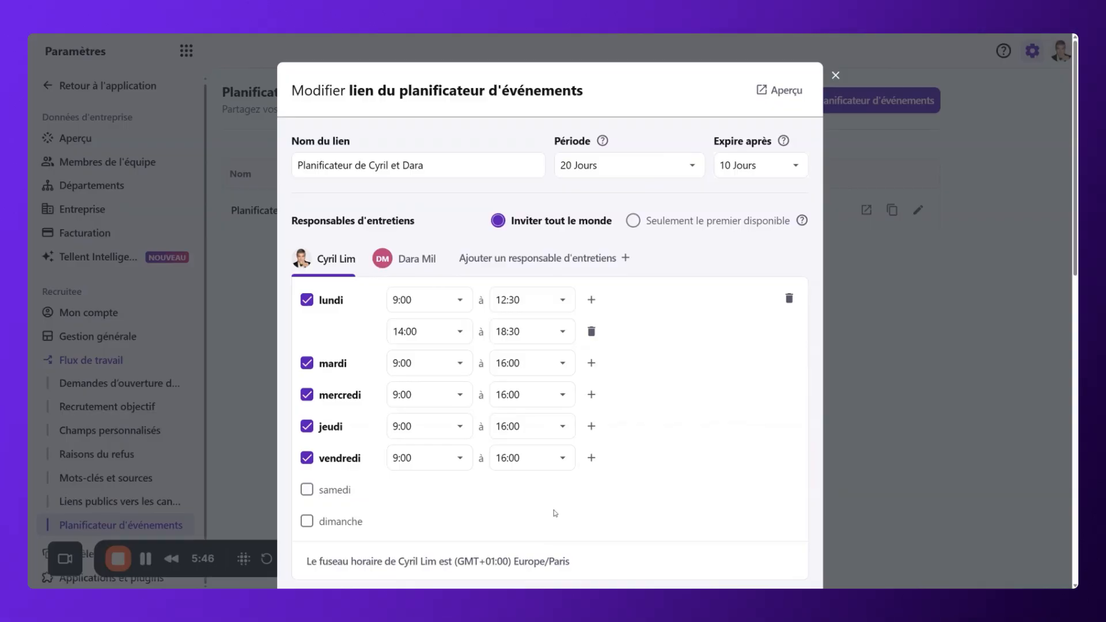
Set the second interviewer's Monday (lundi) availability from 8:00 to 12:00
{"action": "left_click", "coordinate": [414, 260]}
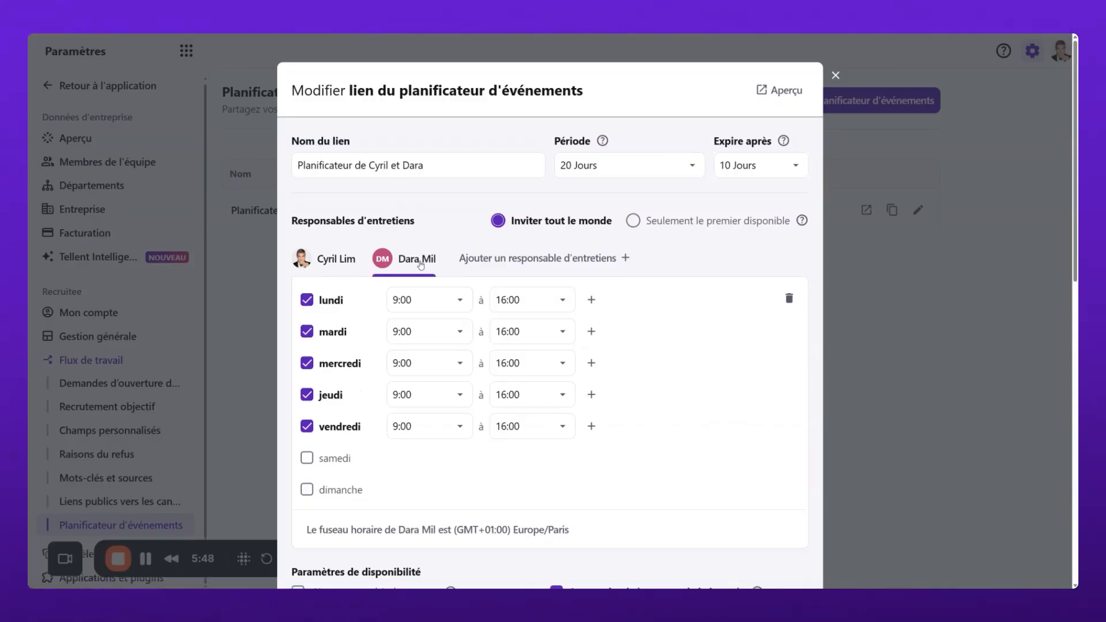
{"action": "left_click", "coordinate": [459, 301]}
{"action": "scroll", "coordinate": [412, 375], "scroll_direction": "up", "scroll_amount": 2}
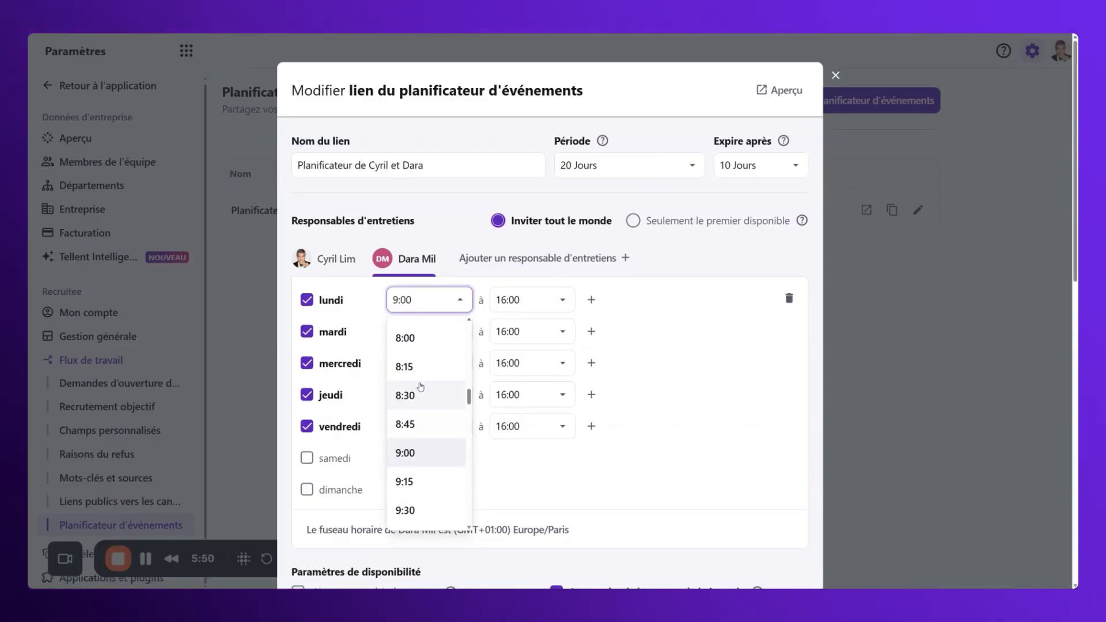
{"action": "left_click", "coordinate": [412, 339]}
{"action": "left_click", "coordinate": [562, 300]}
{"action": "scroll", "coordinate": [536, 392], "scroll_direction": "up", "scroll_amount": 7}
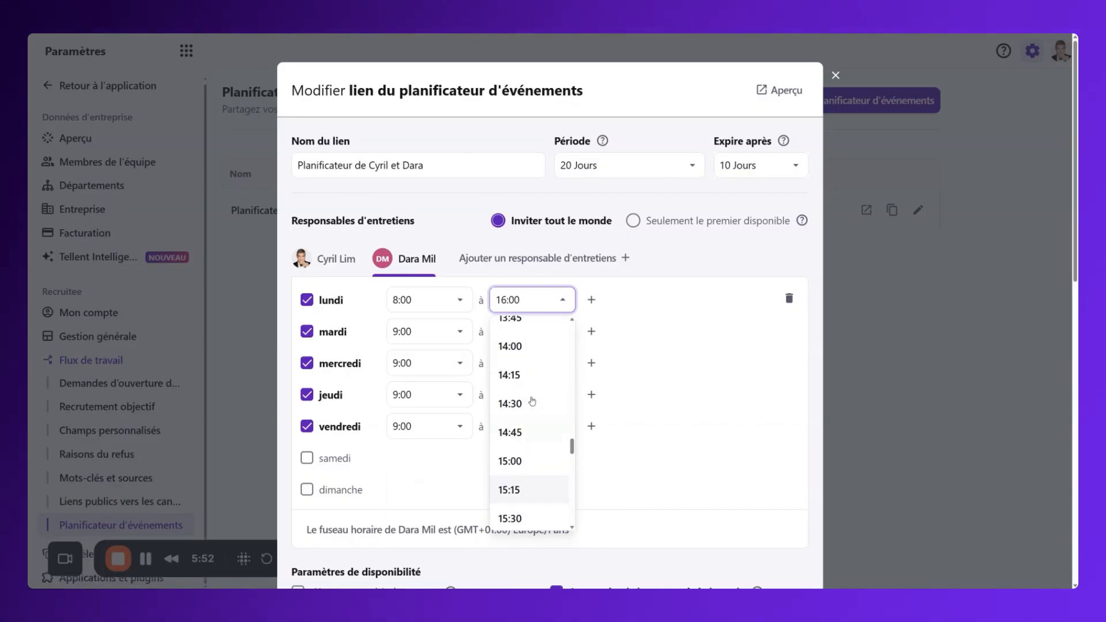
{"action": "scroll", "coordinate": [521, 392], "scroll_direction": "up", "scroll_amount": 2}
{"action": "left_click", "coordinate": [510, 360]}
Add a second Monday (lundi) time slot for the second interviewer, from 13:00 to 17:30
{"action": "left_click", "coordinate": [591, 300]}
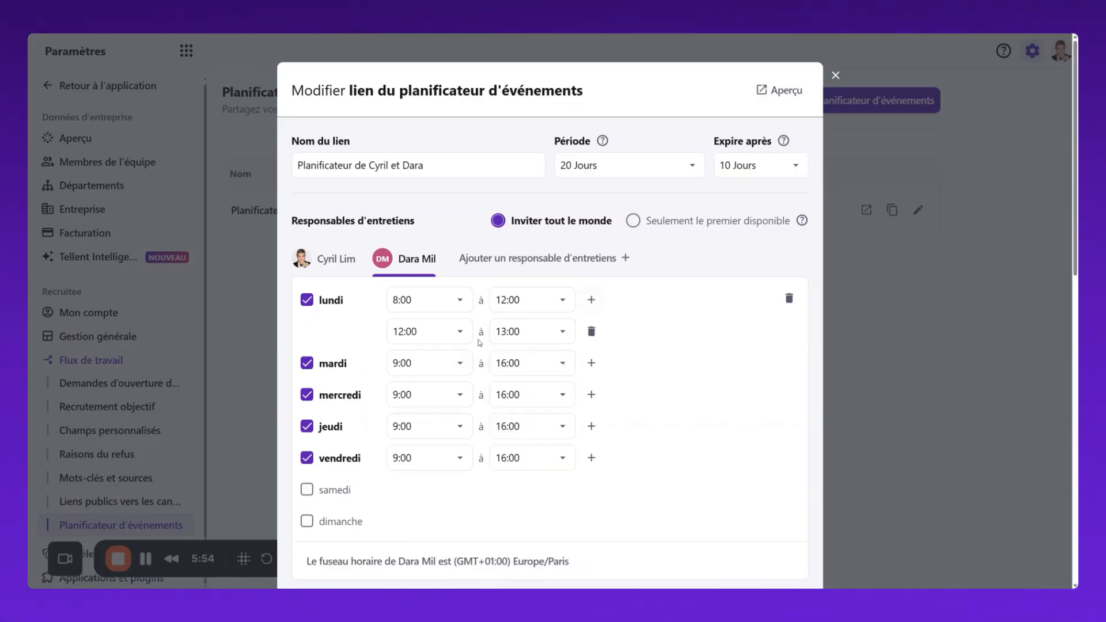
{"action": "left_click", "coordinate": [459, 332]}
{"action": "scroll", "coordinate": [430, 476], "scroll_direction": "down", "scroll_amount": 2}
{"action": "double_click", "coordinate": [438, 466]}
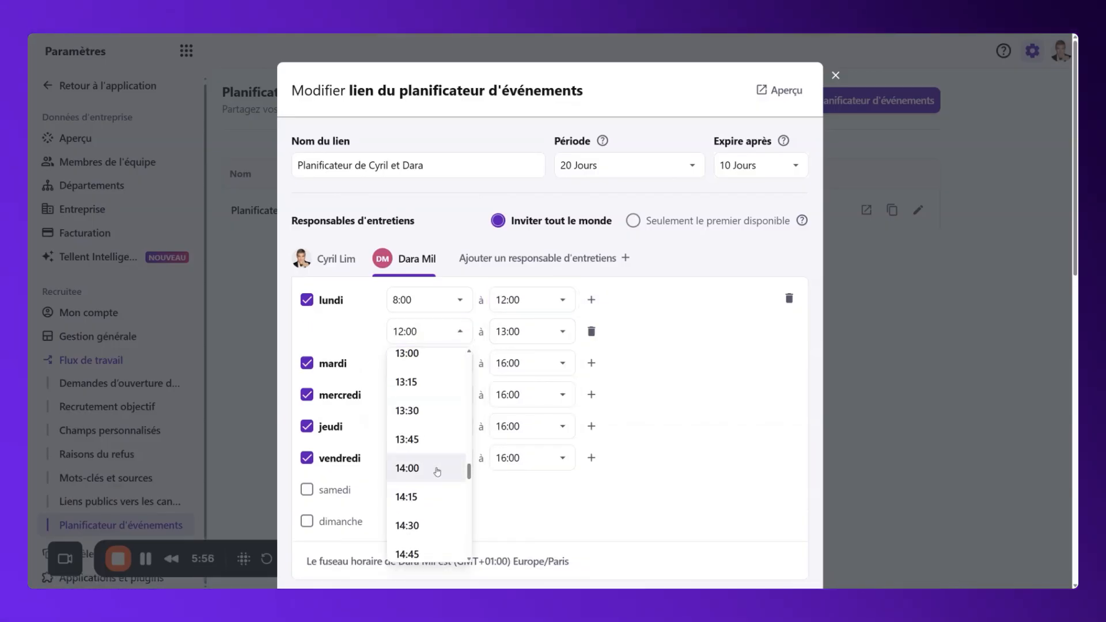
{"action": "left_click_drag", "start_coordinate": [428, 432], "coordinate": [417, 398]}
{"action": "left_click", "coordinate": [415, 356]}
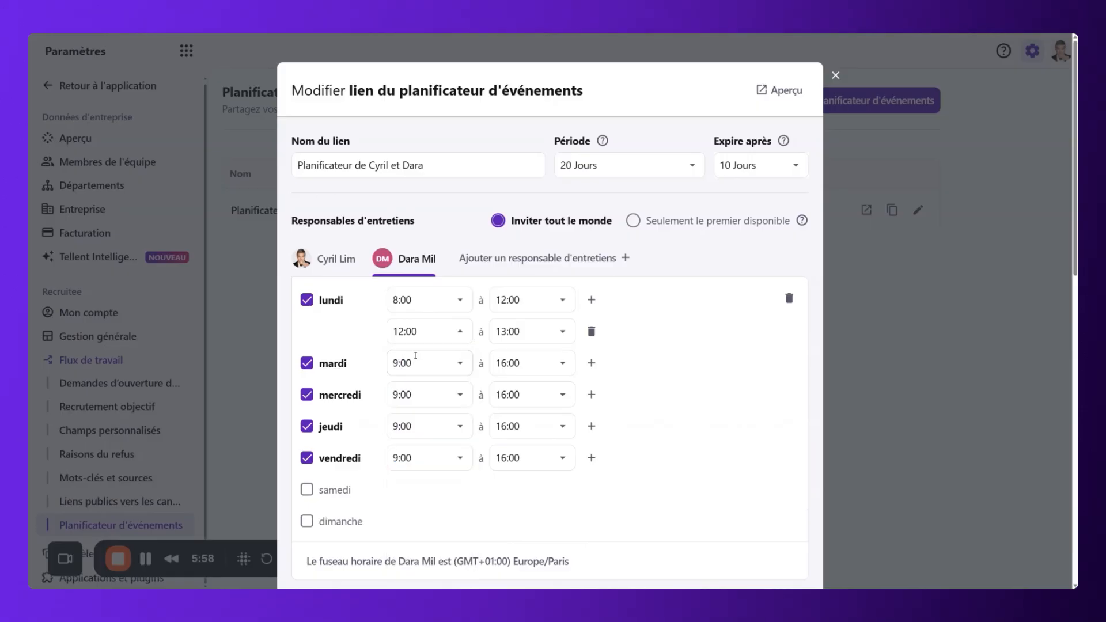
{"action": "left_click", "coordinate": [458, 337]}
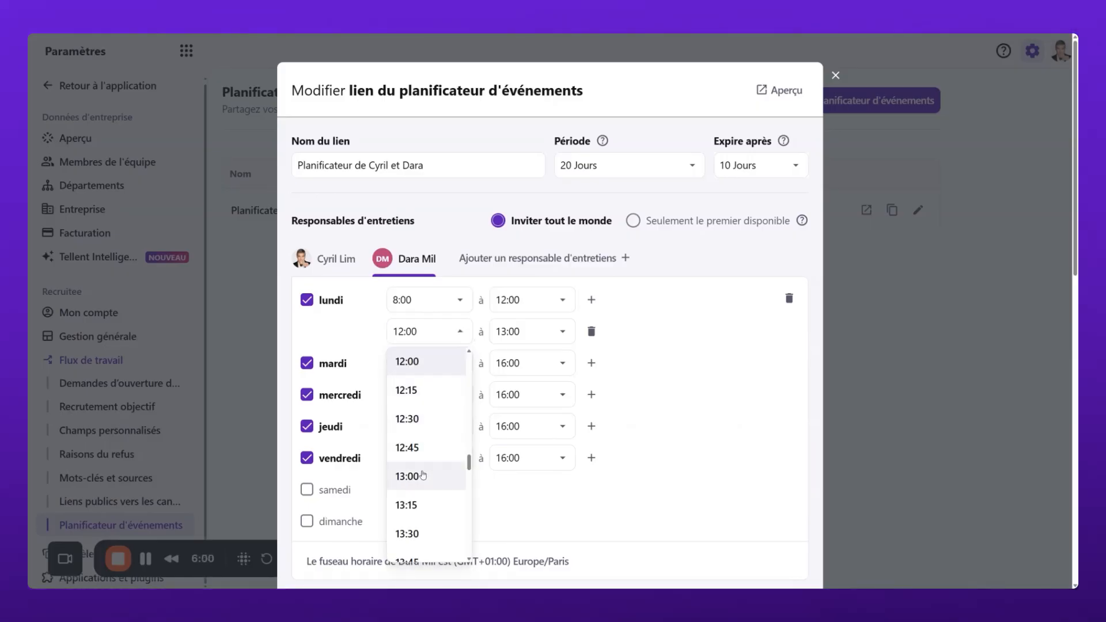
{"action": "left_click", "coordinate": [423, 476]}
{"action": "left_click", "coordinate": [567, 331]}
{"action": "scroll", "coordinate": [544, 472], "scroll_direction": "down", "scroll_amount": 5}
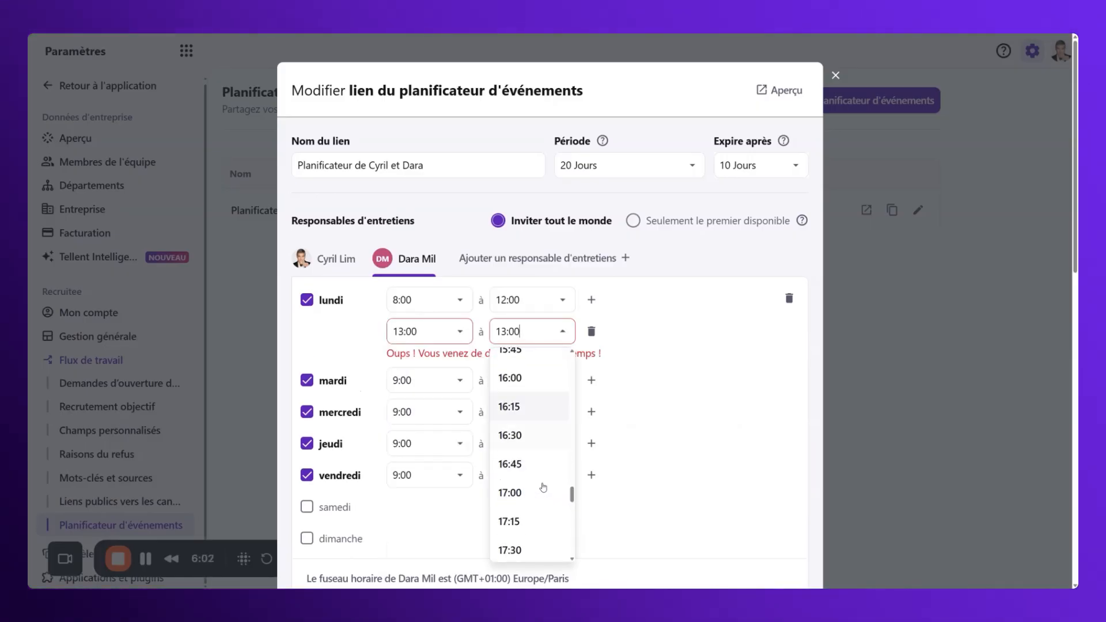
{"action": "left_click", "coordinate": [542, 551]}
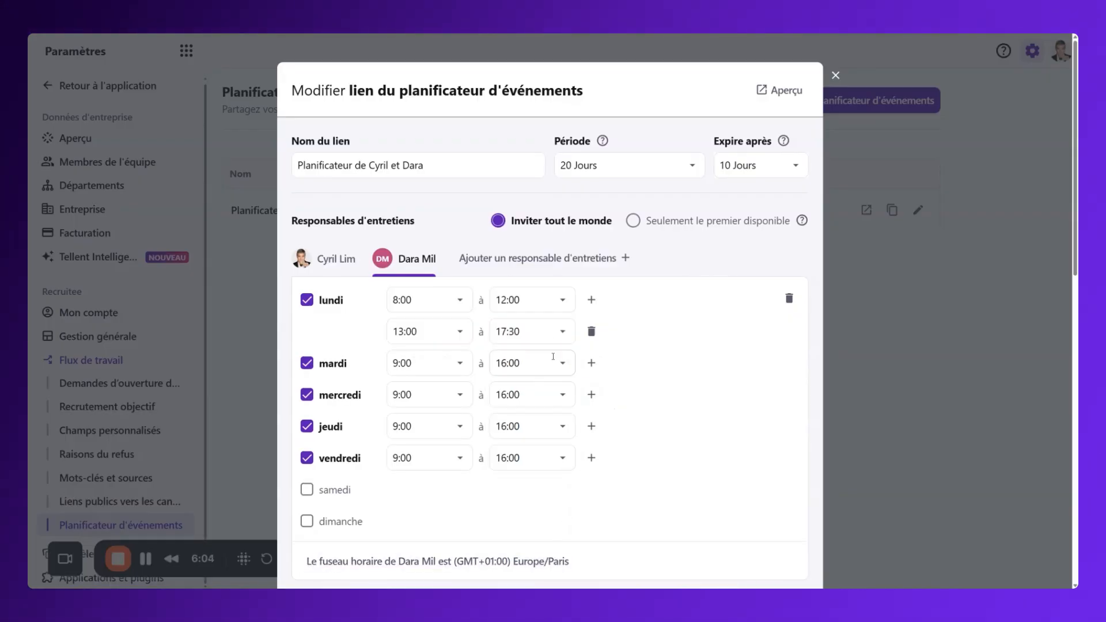
Compare the weekly availability schedules of the two interviewers
{"action": "left_click", "coordinate": [334, 259]}
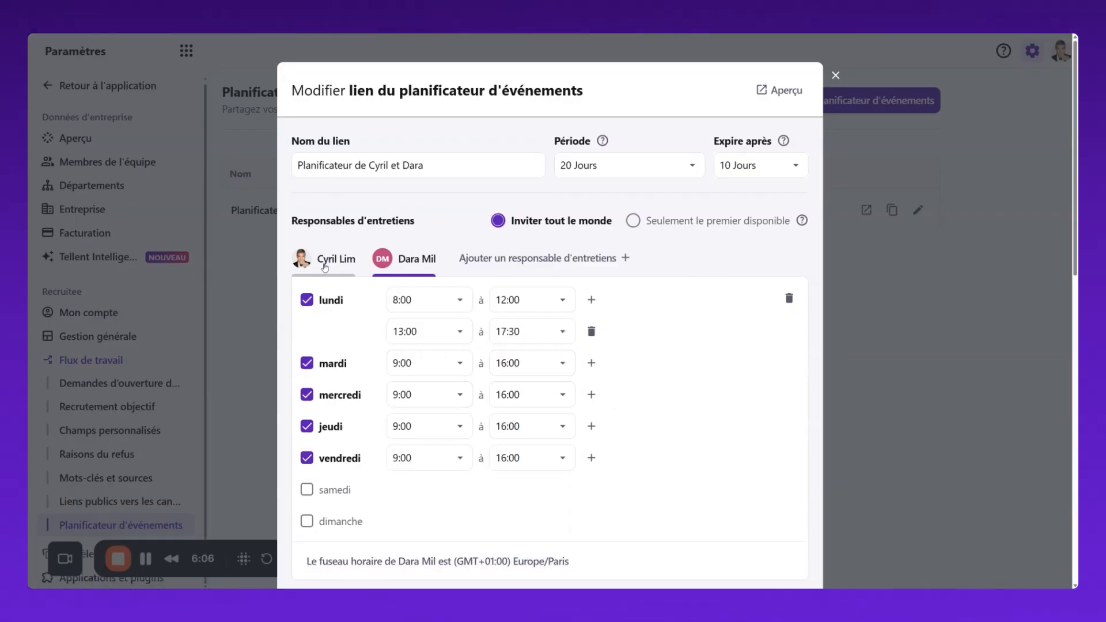
{"action": "left_click", "coordinate": [415, 261]}
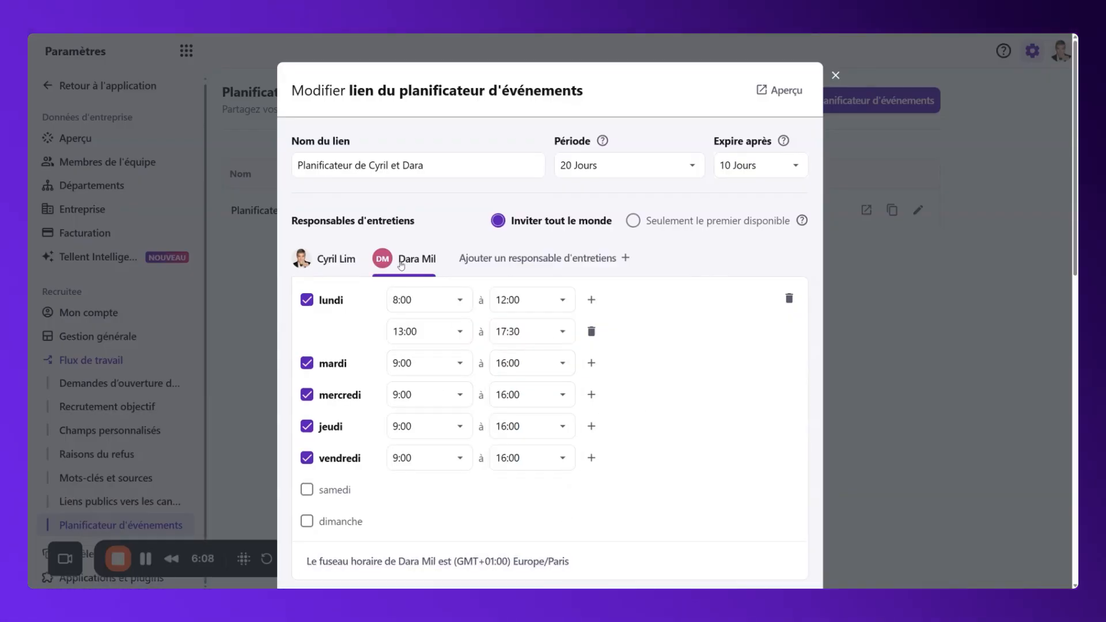
{"action": "left_click", "coordinate": [330, 270]}
{"action": "left_click", "coordinate": [411, 259]}
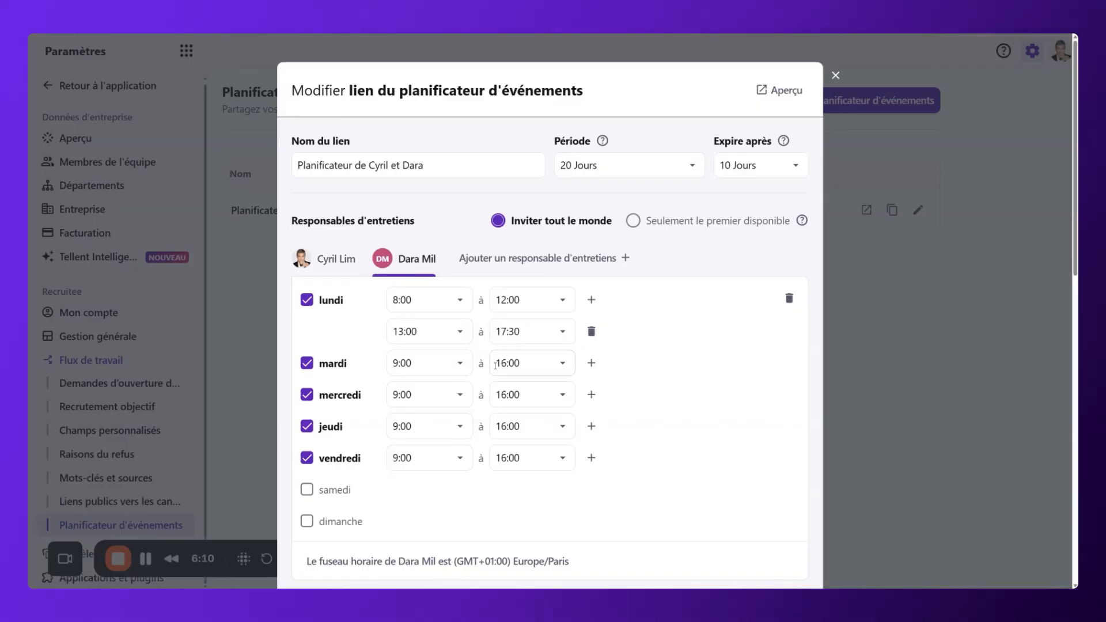
{"action": "left_click", "coordinate": [334, 271]}
{"action": "left_click", "coordinate": [406, 261]}
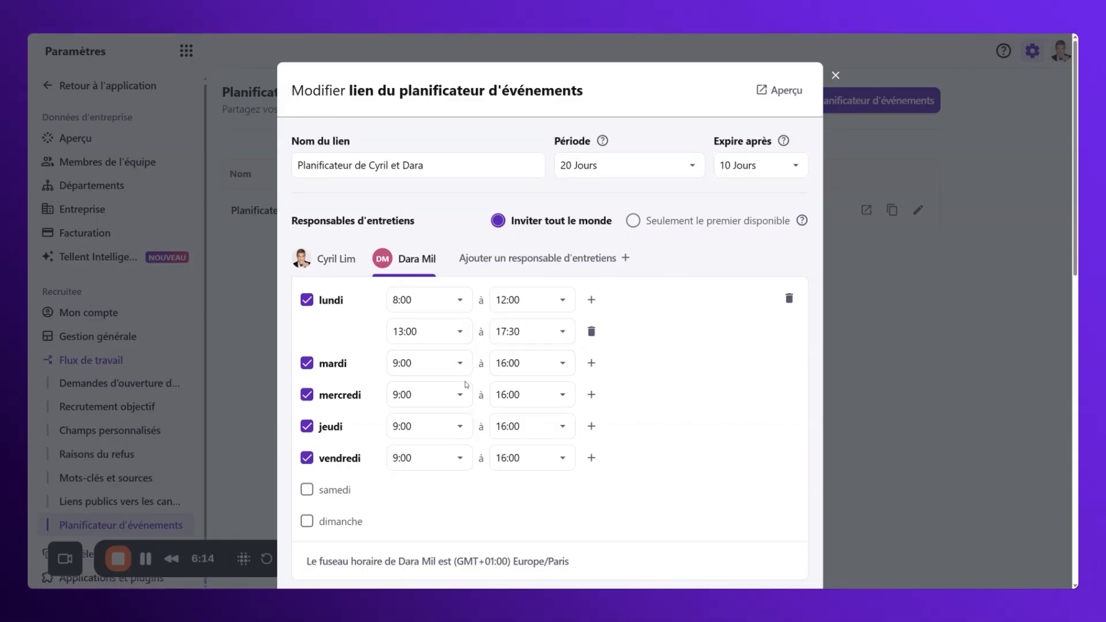
Examine the Paramètres de disponibilité options and the explanations for the buffer period, the meeting limit and ignoring all-day events
{"action": "scroll", "coordinate": [465, 386], "scroll_direction": "down", "scroll_amount": 1}
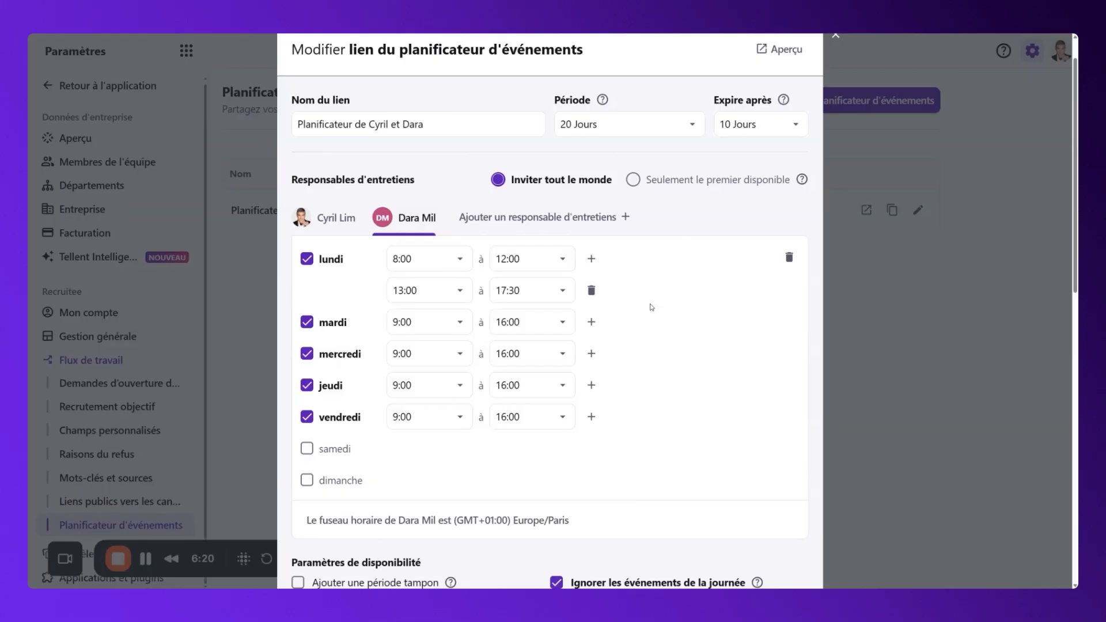
{"action": "scroll", "coordinate": [652, 307], "scroll_direction": "down", "scroll_amount": 3}
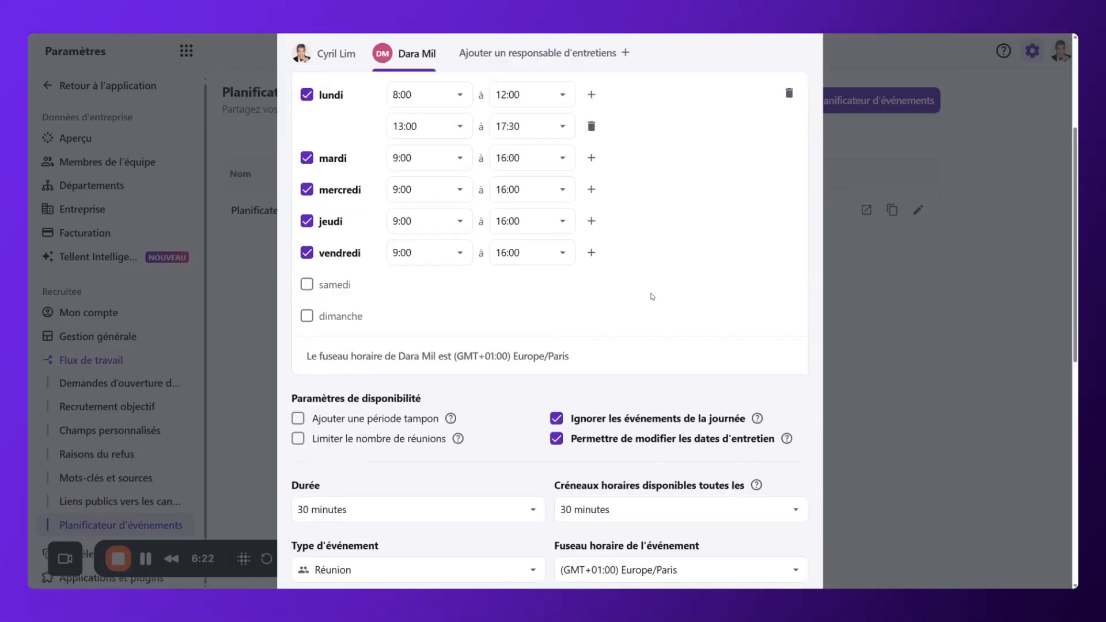
{"action": "scroll", "coordinate": [663, 311], "scroll_direction": "down", "scroll_amount": 2}
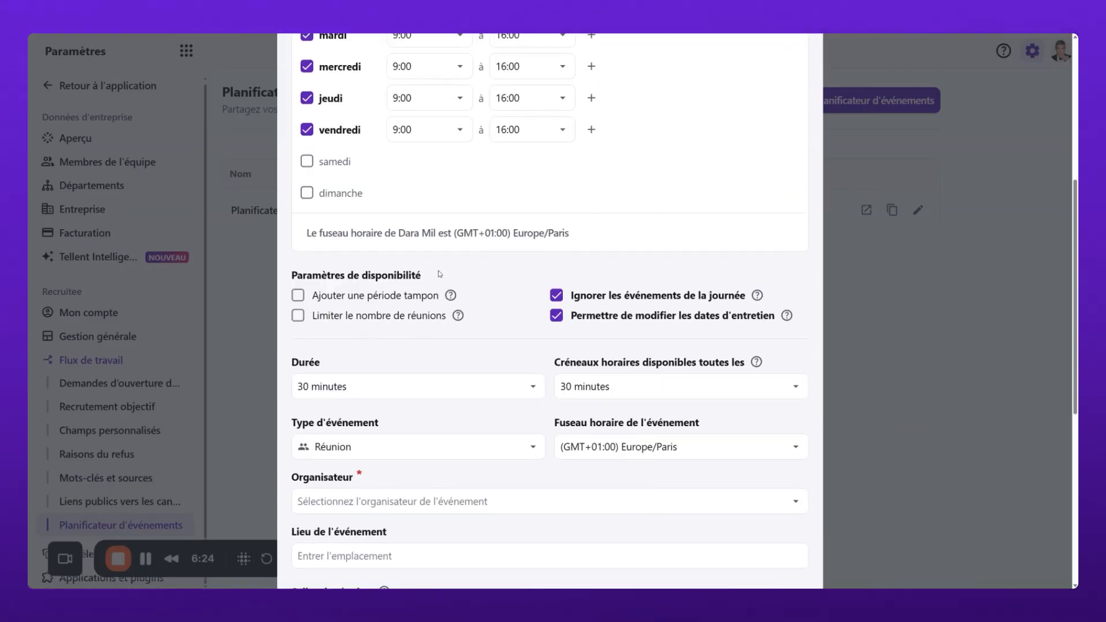
{"action": "left_click_drag", "start_coordinate": [439, 275], "coordinate": [290, 276]}
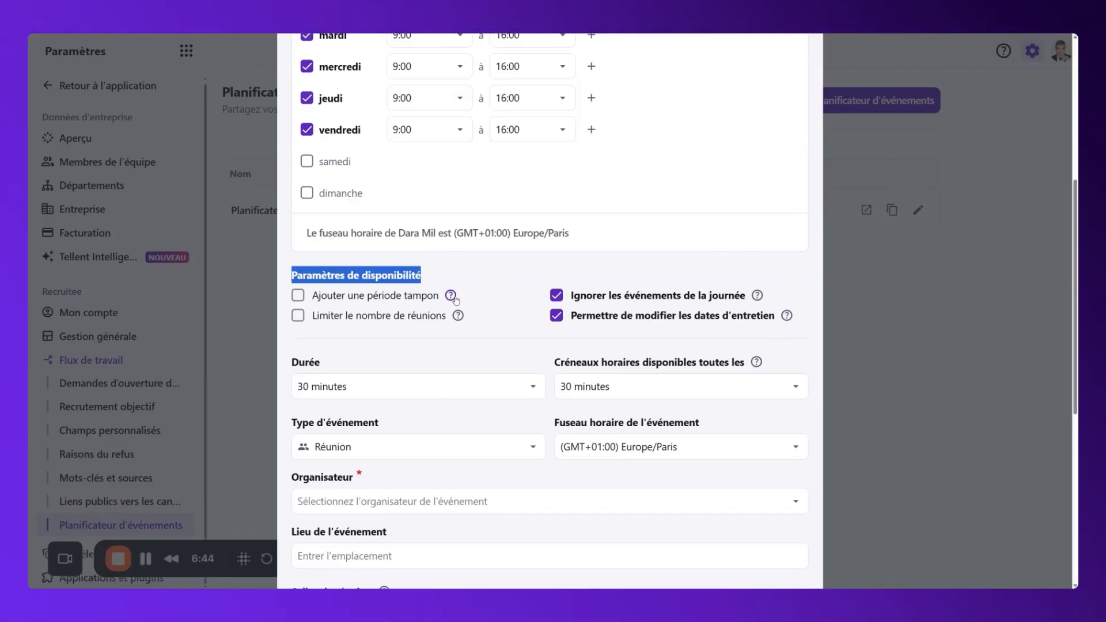
{"action": "mouse_move", "coordinate": [457, 320]}
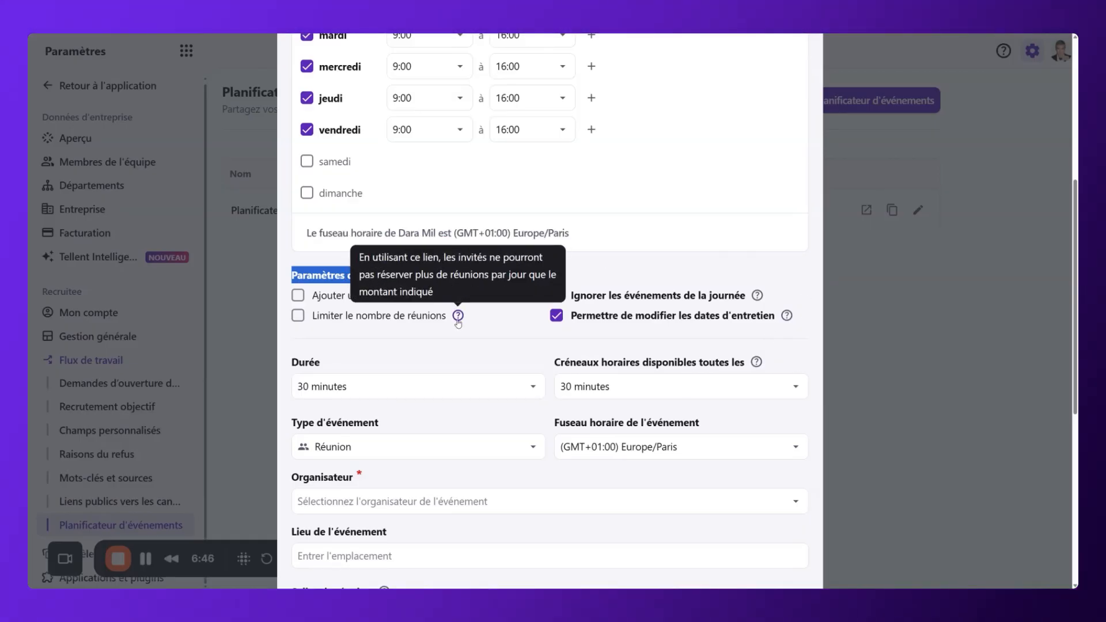
{"action": "mouse_move", "coordinate": [758, 297]}
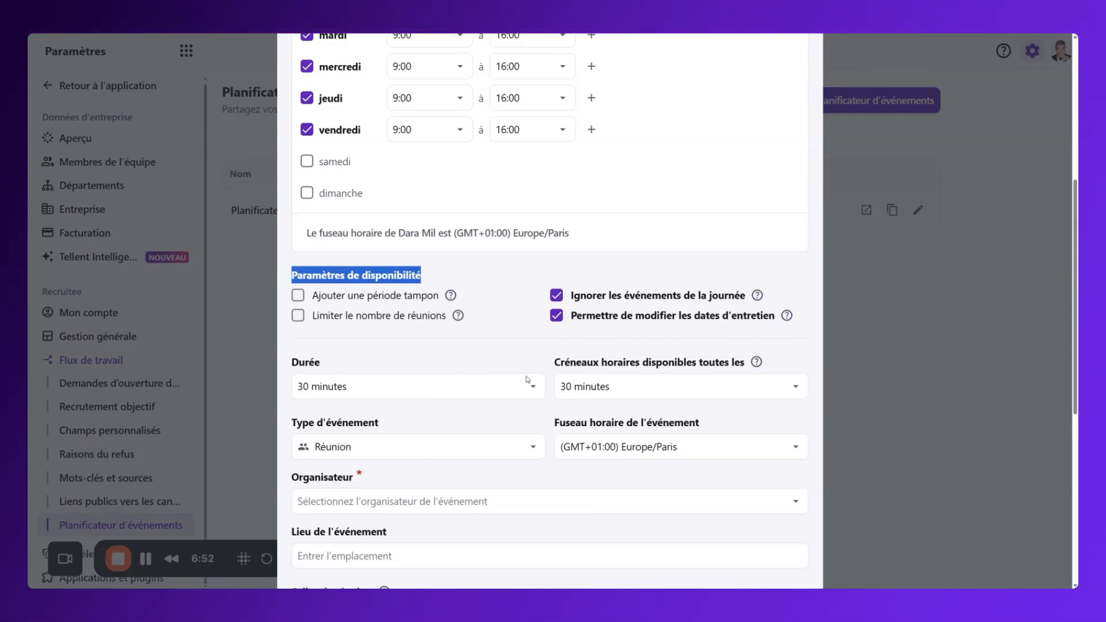
{"action": "mouse_move", "coordinate": [451, 296]}
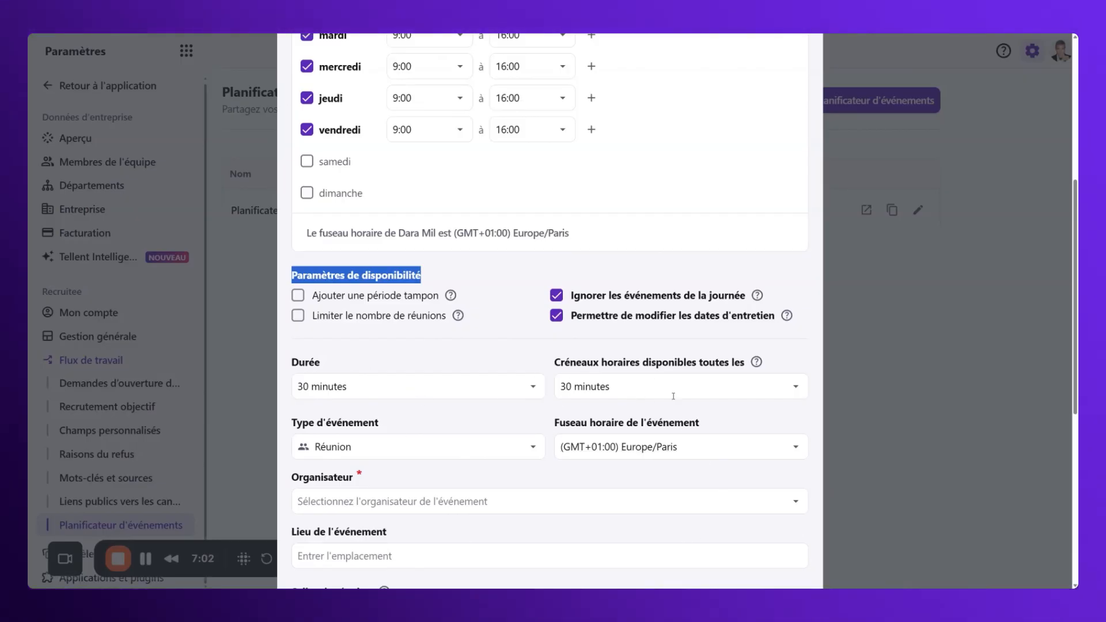
Examine the choices offered for the time-slot interval (Créneaux horaires disponibles toutes les) and the event type (Type d'événement)
{"action": "left_click", "coordinate": [640, 394]}
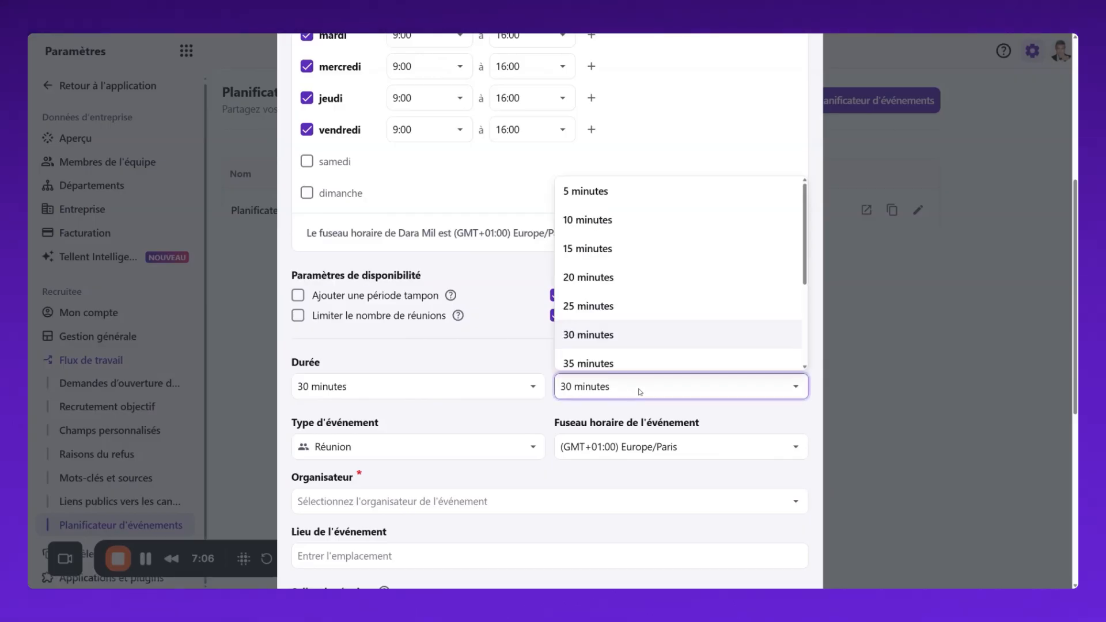
{"action": "scroll", "coordinate": [599, 341], "scroll_direction": "down", "scroll_amount": 4}
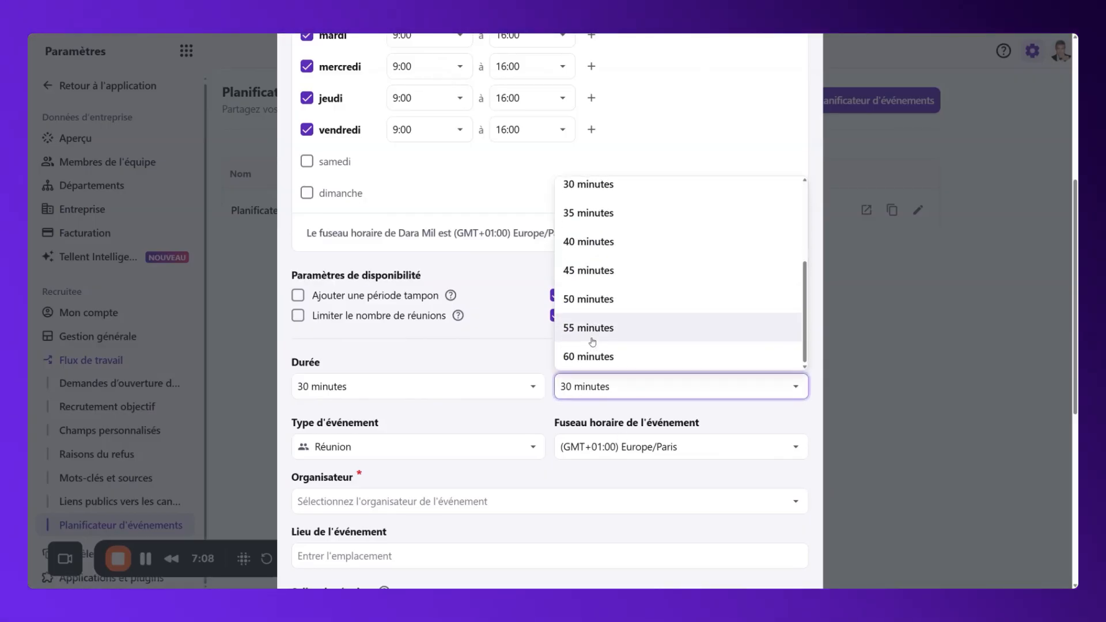
{"action": "left_click", "coordinate": [593, 388]}
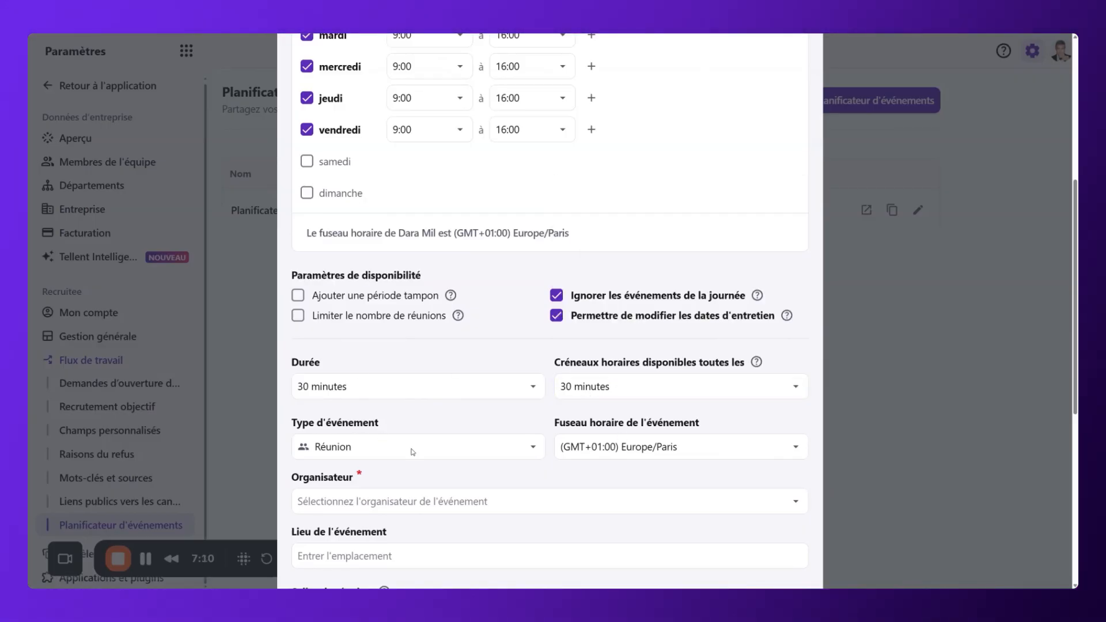
{"action": "left_click", "coordinate": [492, 456]}
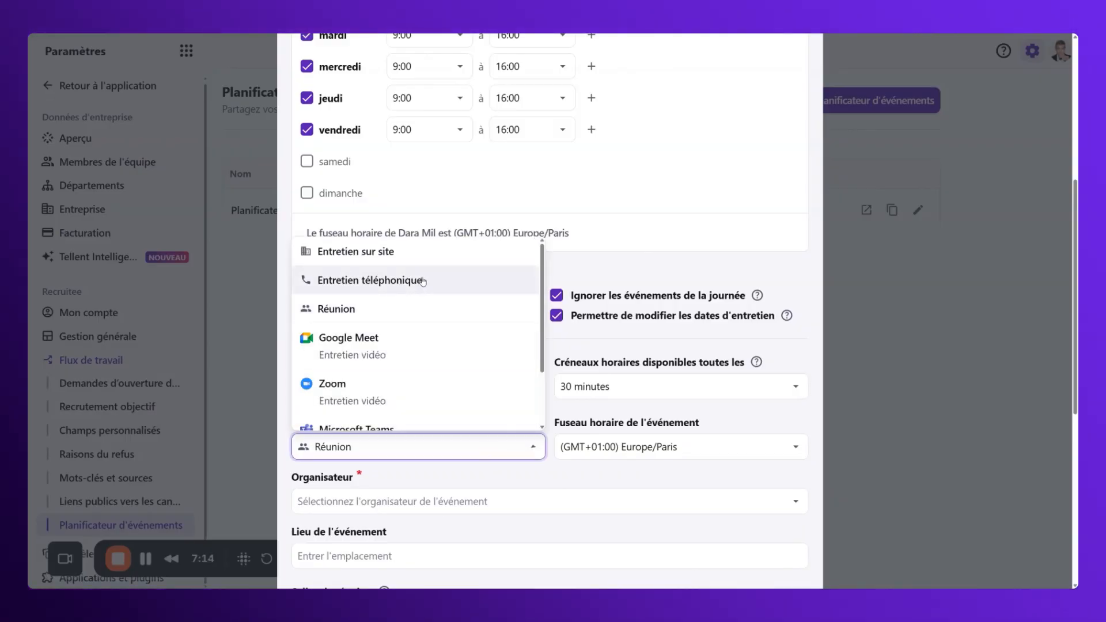
{"action": "scroll", "coordinate": [461, 363], "scroll_direction": "down", "scroll_amount": 1}
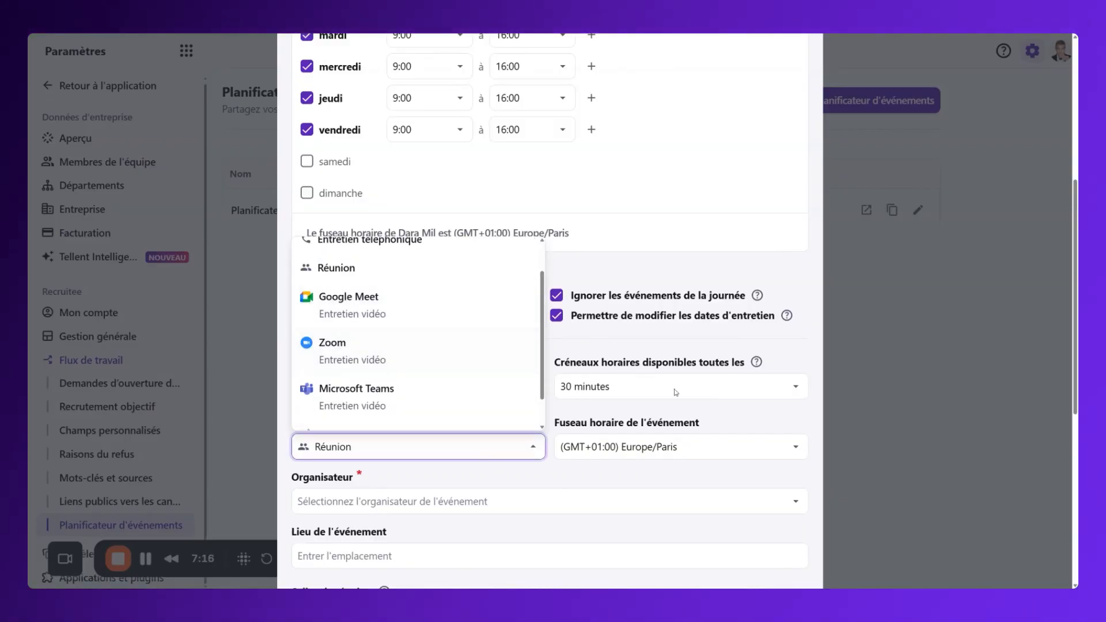
{"action": "left_click", "coordinate": [607, 348]}
{"action": "scroll", "coordinate": [613, 455], "scroll_direction": "down", "scroll_amount": 2}
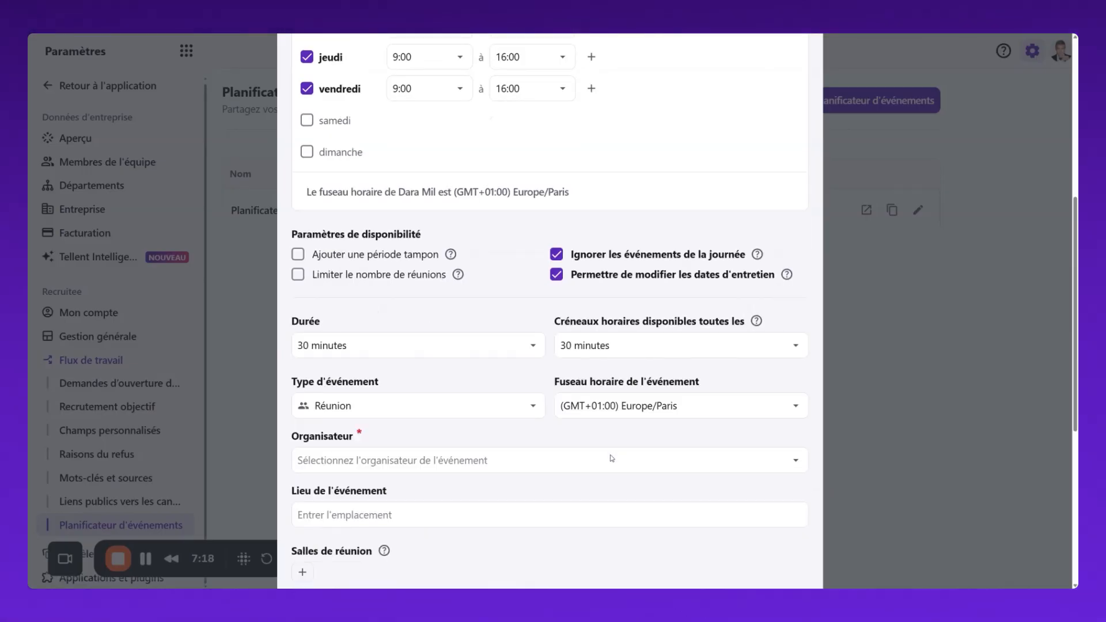
Compare the choices offered for Organisateur with the interviewers assigned to the scheduler link
{"action": "scroll", "coordinate": [555, 518], "scroll_direction": "up", "scroll_amount": 5}
{"action": "scroll", "coordinate": [568, 298], "scroll_direction": "up", "scroll_amount": 2}
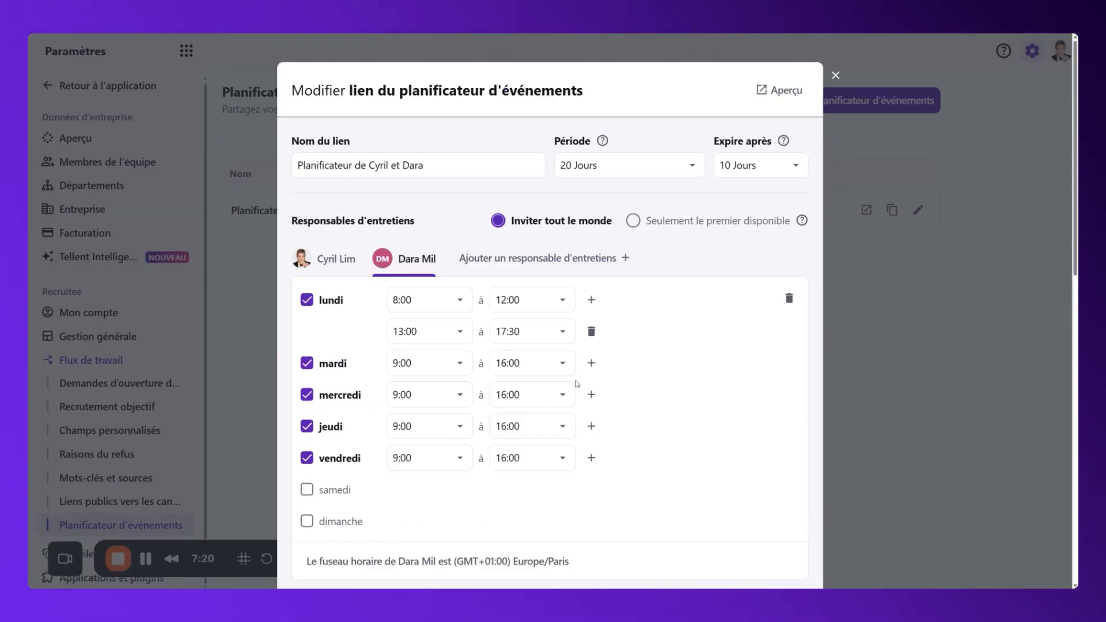
{"action": "scroll", "coordinate": [498, 323], "scroll_direction": "down", "scroll_amount": 10}
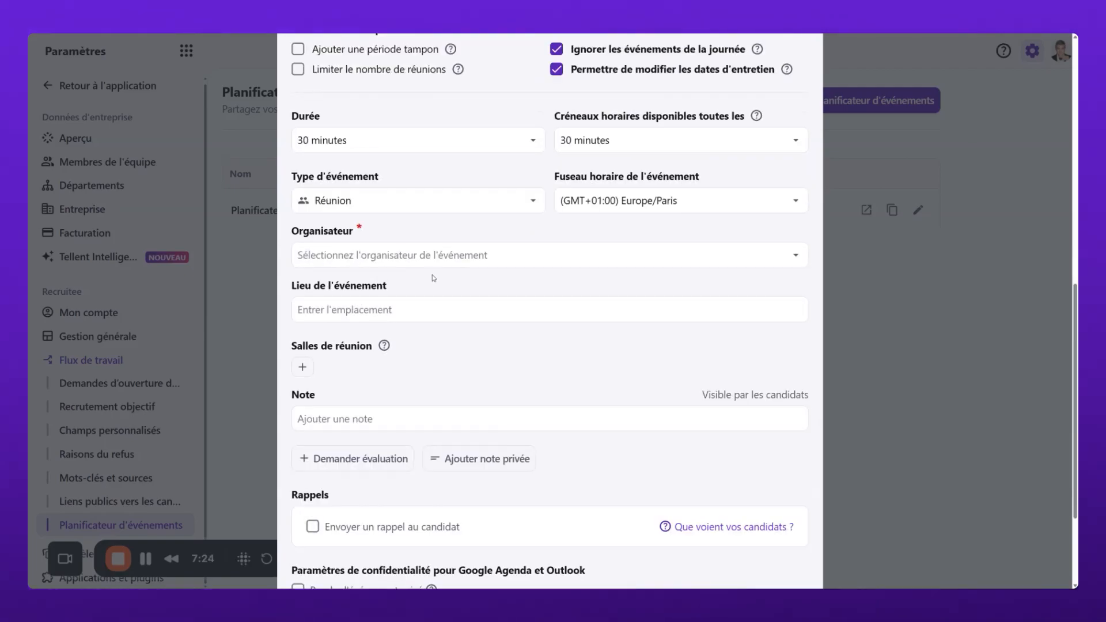
{"action": "left_click", "coordinate": [407, 256]}
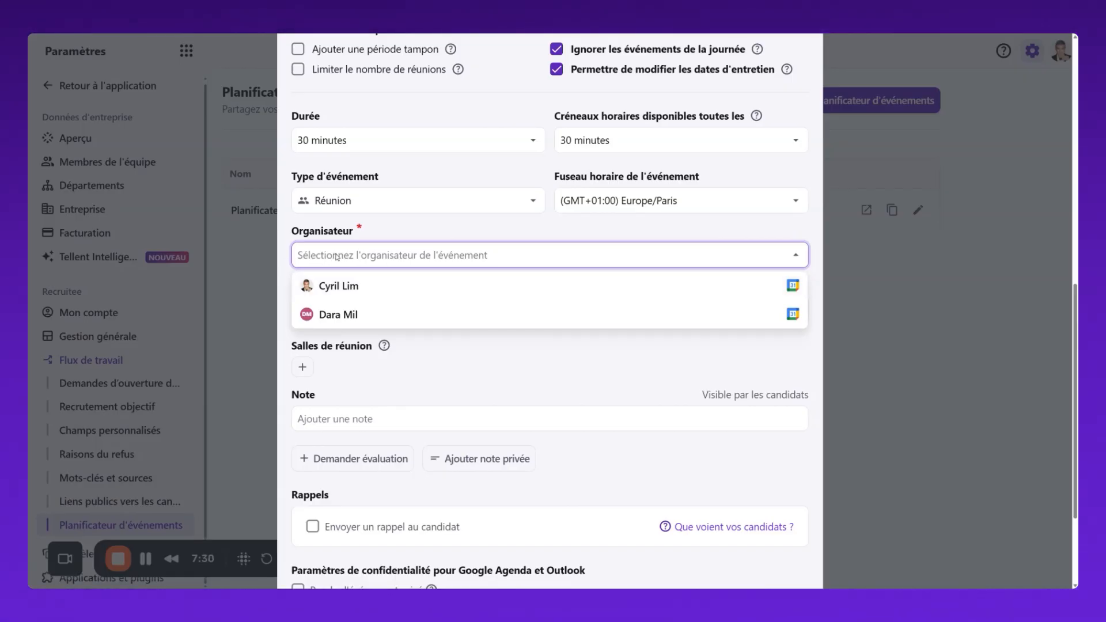
{"action": "scroll", "coordinate": [344, 219], "scroll_direction": "up", "scroll_amount": 9}
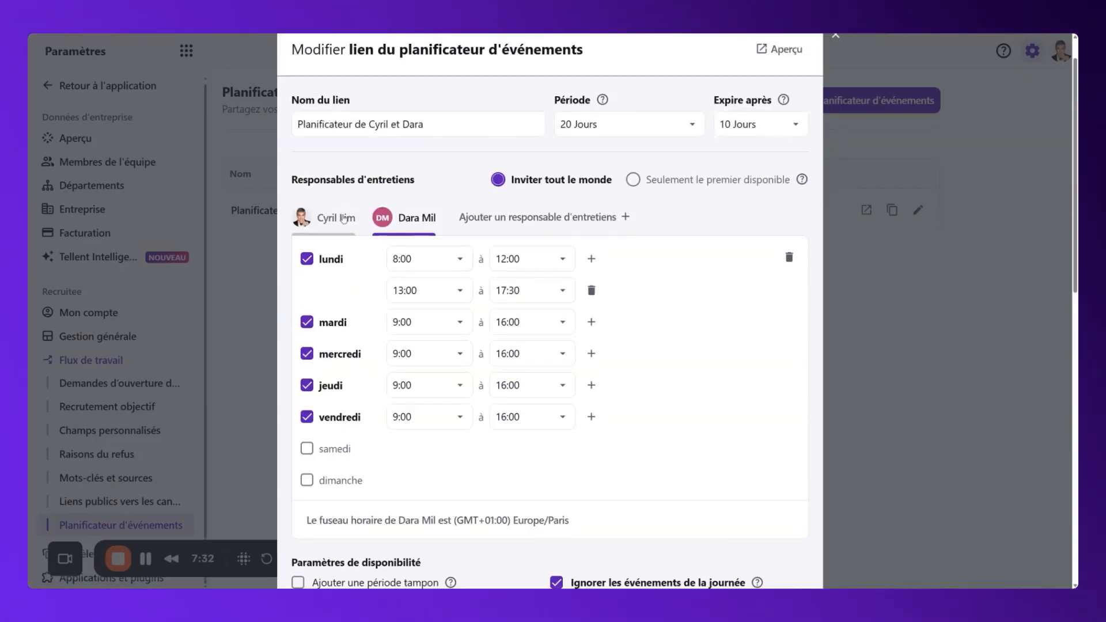
{"action": "scroll", "coordinate": [387, 259], "scroll_direction": "down", "scroll_amount": 8}
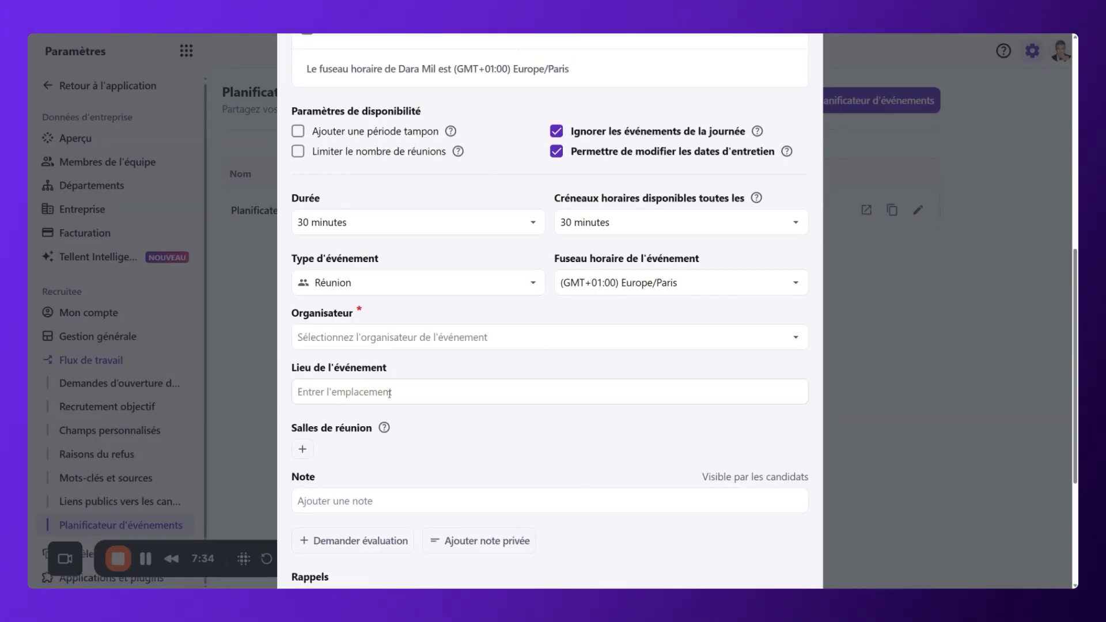
{"action": "left_click", "coordinate": [372, 340]}
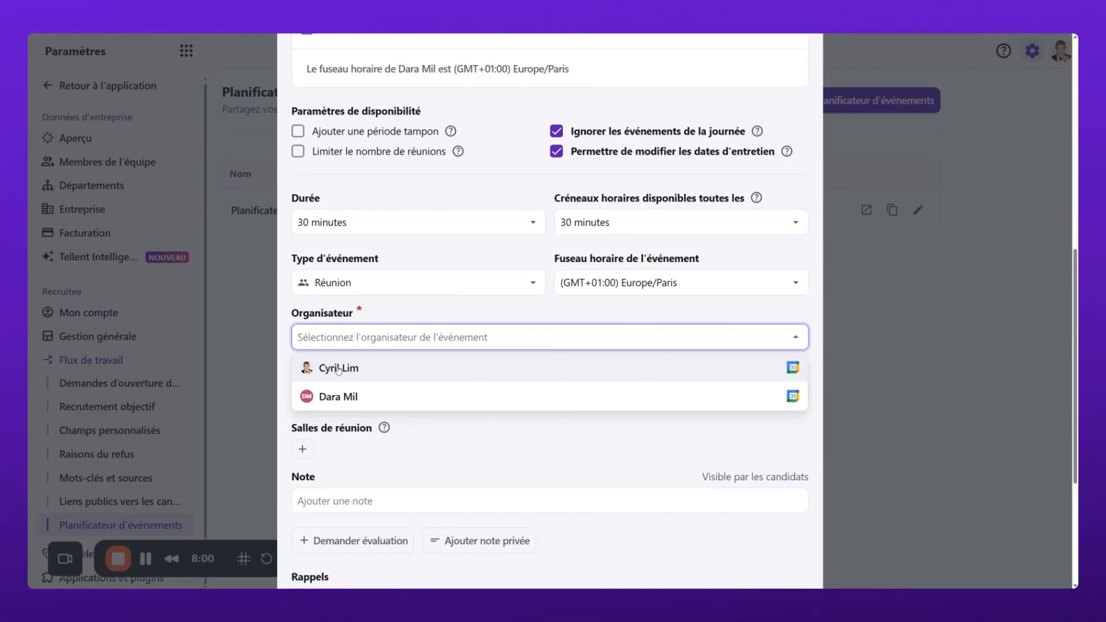
{"action": "left_click", "coordinate": [383, 336]}
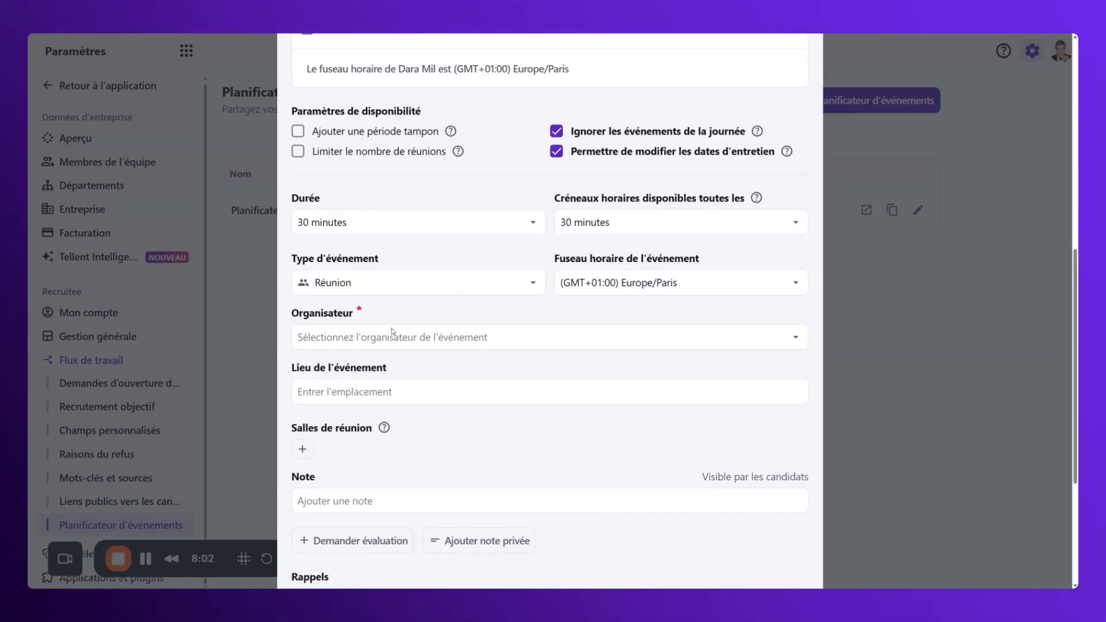
Enable the candidate reminder (Envoyer un rappel au candidat) in the link's Rappels settings
{"action": "scroll", "coordinate": [397, 346], "scroll_direction": "down", "scroll_amount": 1}
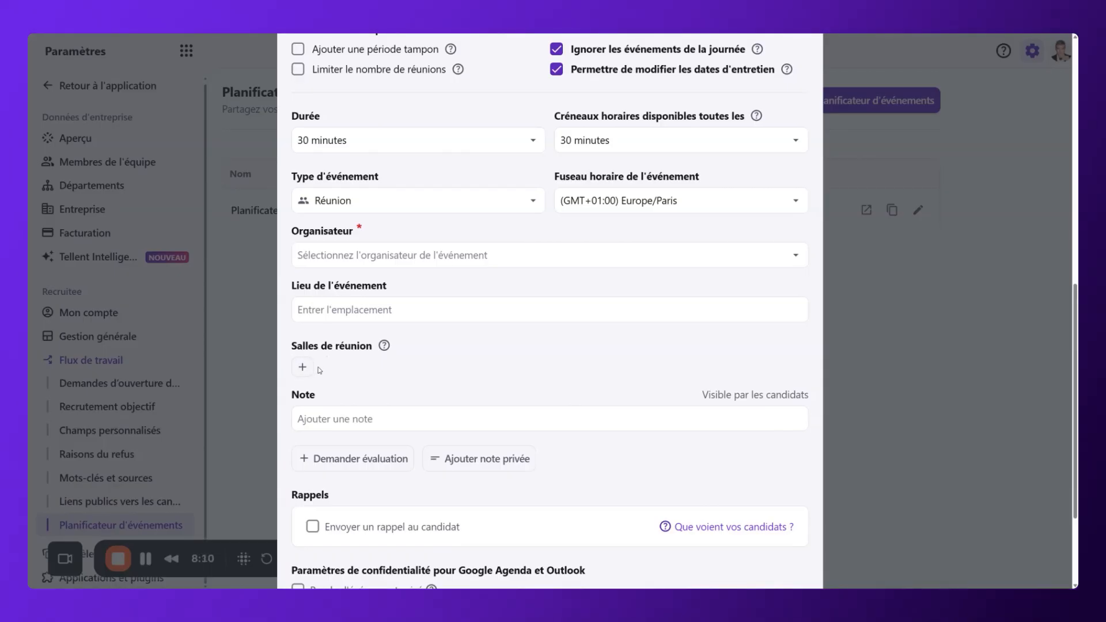
{"action": "scroll", "coordinate": [369, 368], "scroll_direction": "down", "scroll_amount": 3}
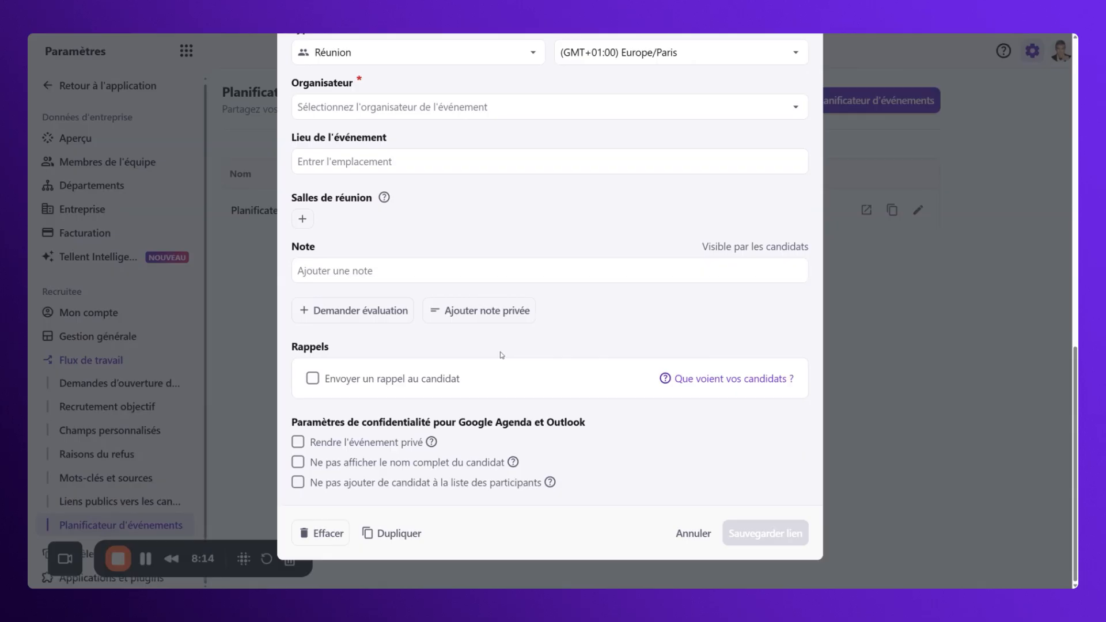
{"action": "left_click", "coordinate": [314, 380]}
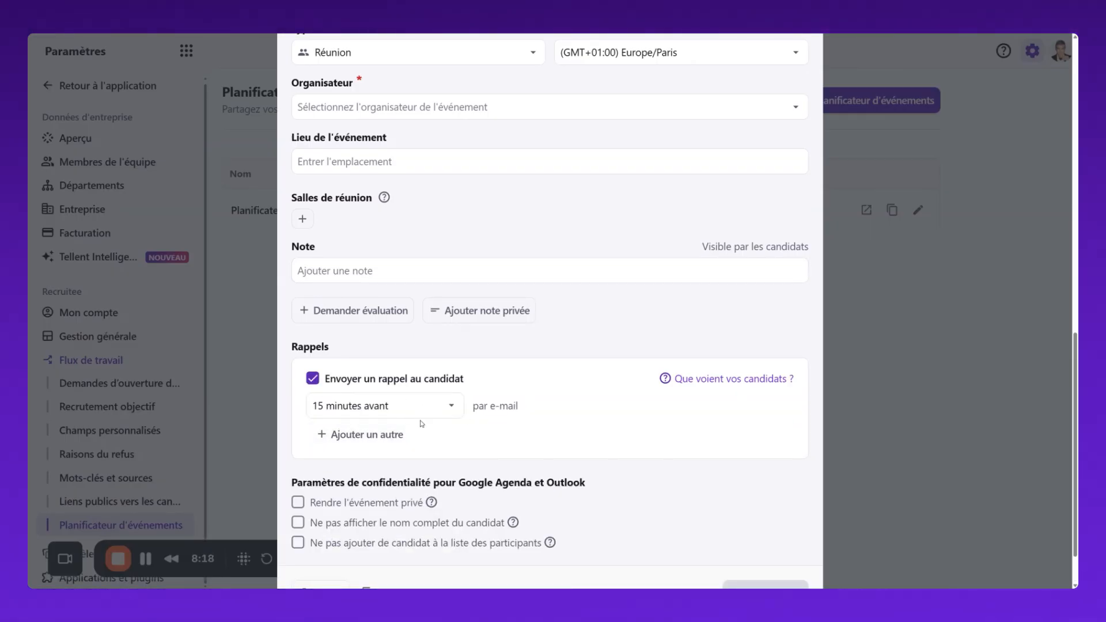
{"action": "scroll", "coordinate": [422, 424], "scroll_direction": "down", "scroll_amount": 1}
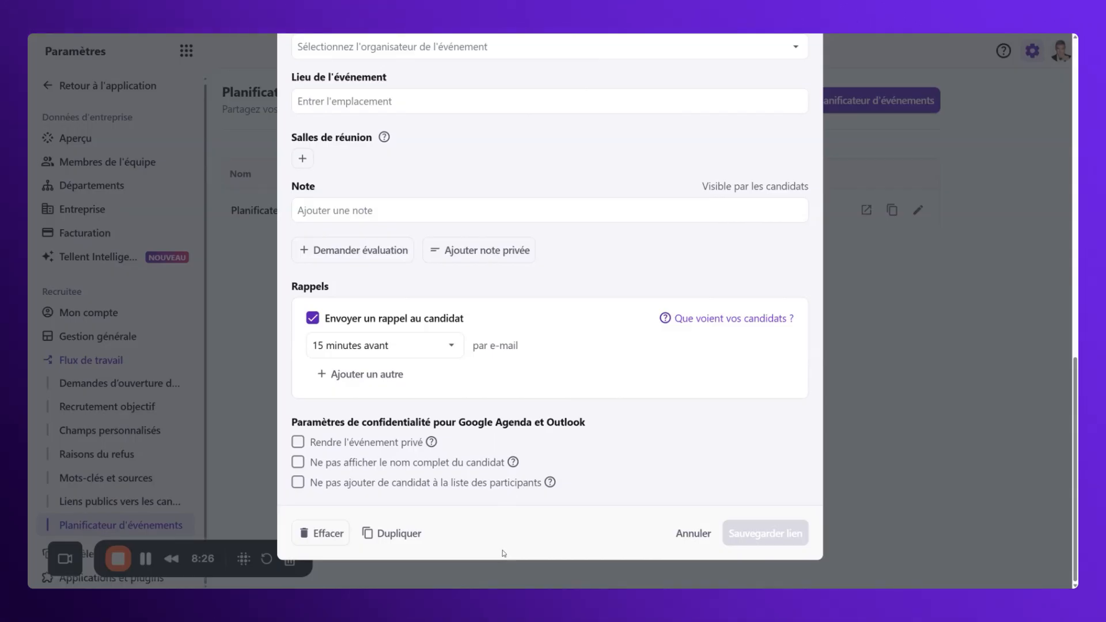
Set the first interviewer as the event's Organisateur and save the scheduler link
{"action": "scroll", "coordinate": [469, 501], "scroll_direction": "up", "scroll_amount": 7}
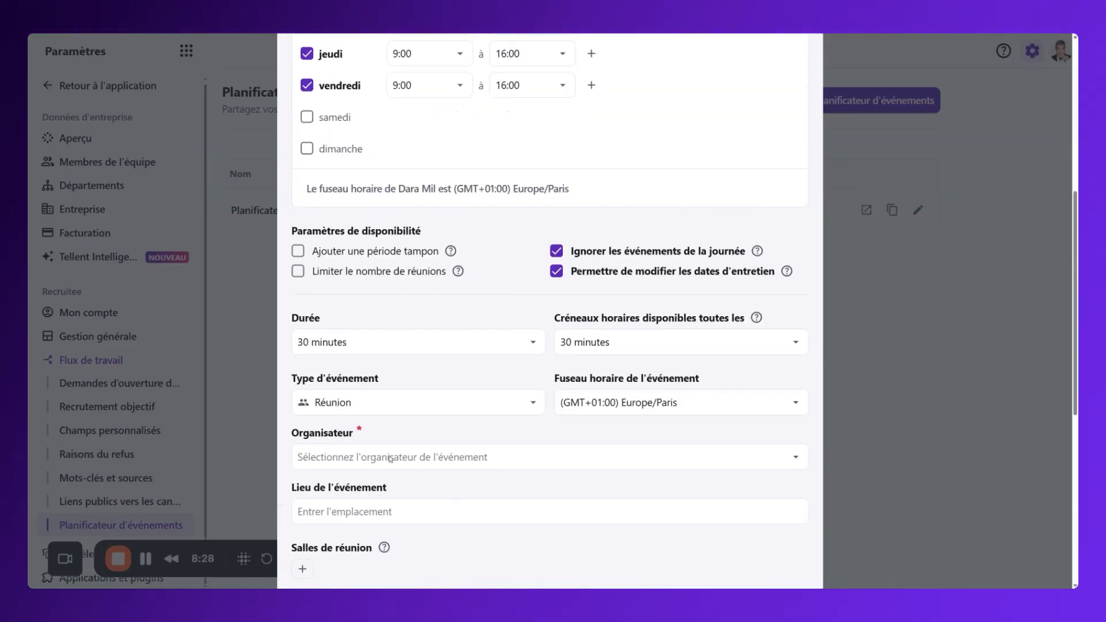
{"action": "scroll", "coordinate": [390, 458], "scroll_direction": "up", "scroll_amount": 1}
{"action": "scroll", "coordinate": [390, 458], "scroll_direction": "down", "scroll_amount": 2}
{"action": "left_click", "coordinate": [386, 446]}
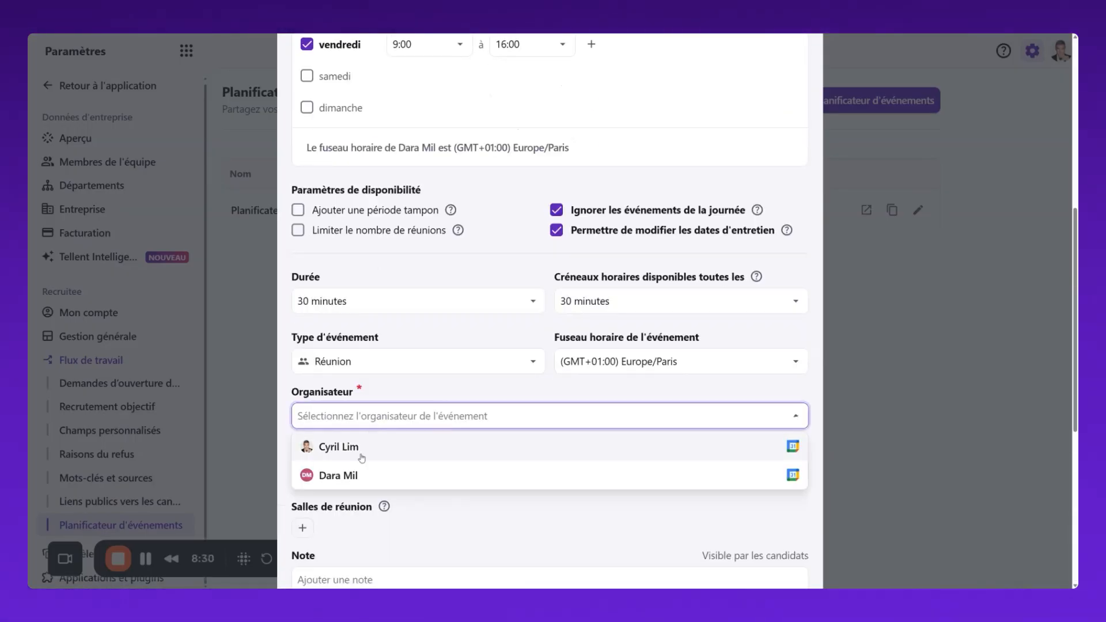
{"action": "left_click", "coordinate": [362, 455]}
{"action": "scroll", "coordinate": [634, 473], "scroll_direction": "down", "scroll_amount": 6}
{"action": "left_click", "coordinate": [789, 539]}
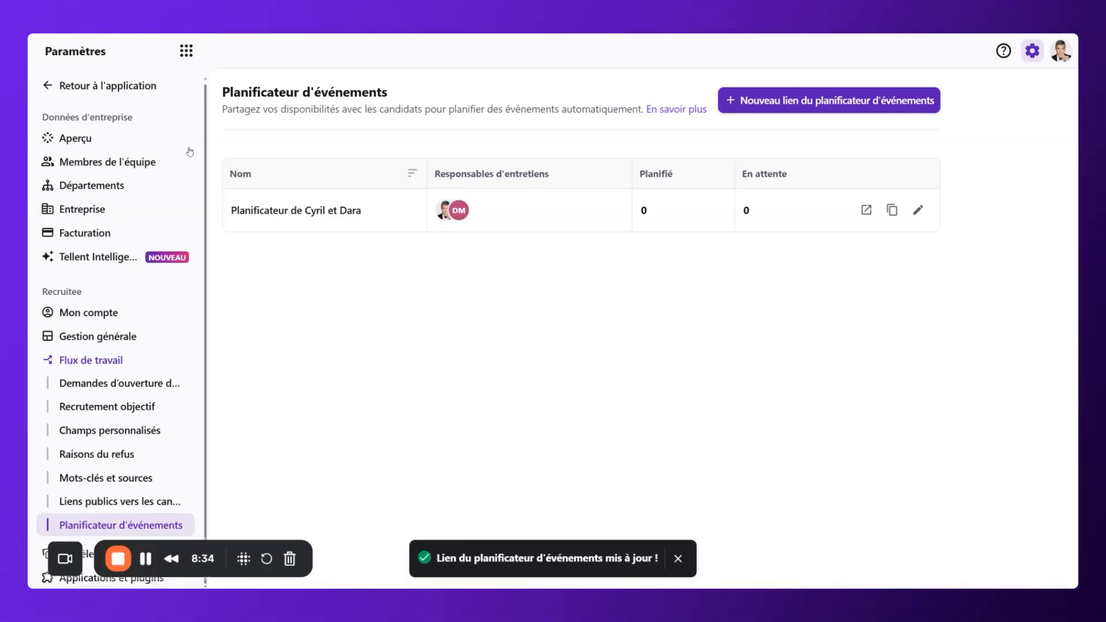
Open the profile of the Assistant RH candidate with the 88% evaluation score and start a new e-mail to them
{"action": "left_click", "coordinate": [105, 87]}
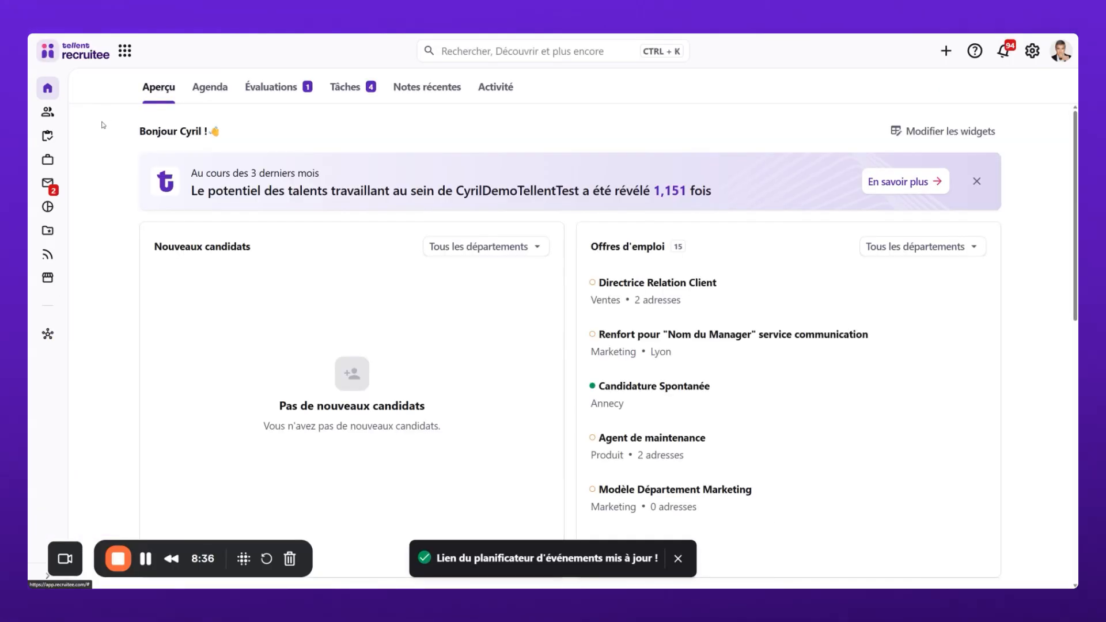
{"action": "left_click", "coordinate": [42, 117]}
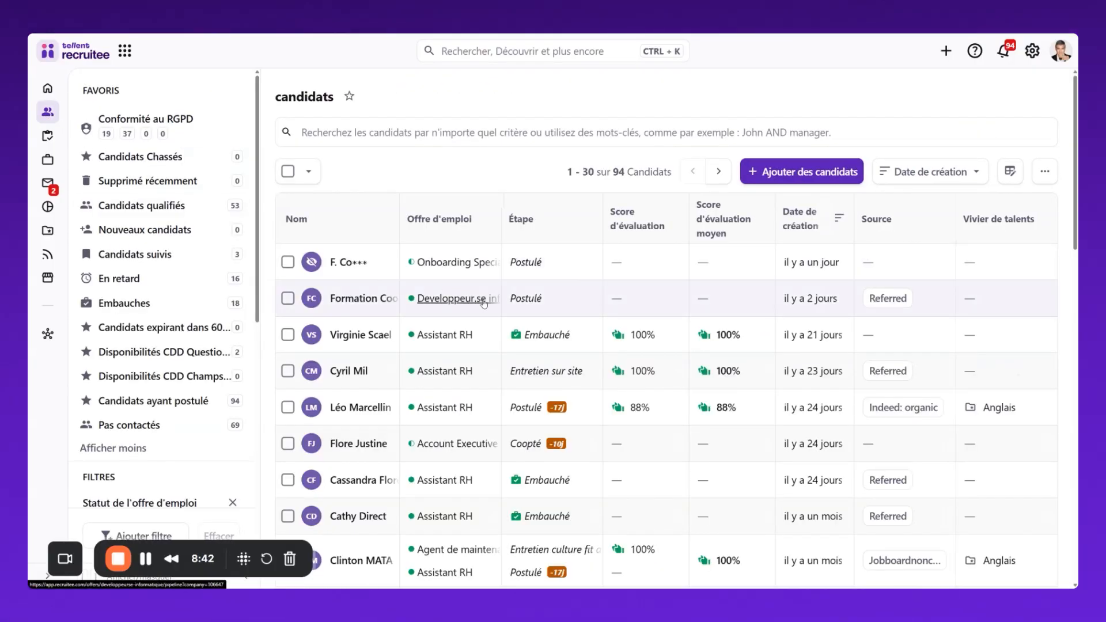
{"action": "left_click", "coordinate": [361, 408]}
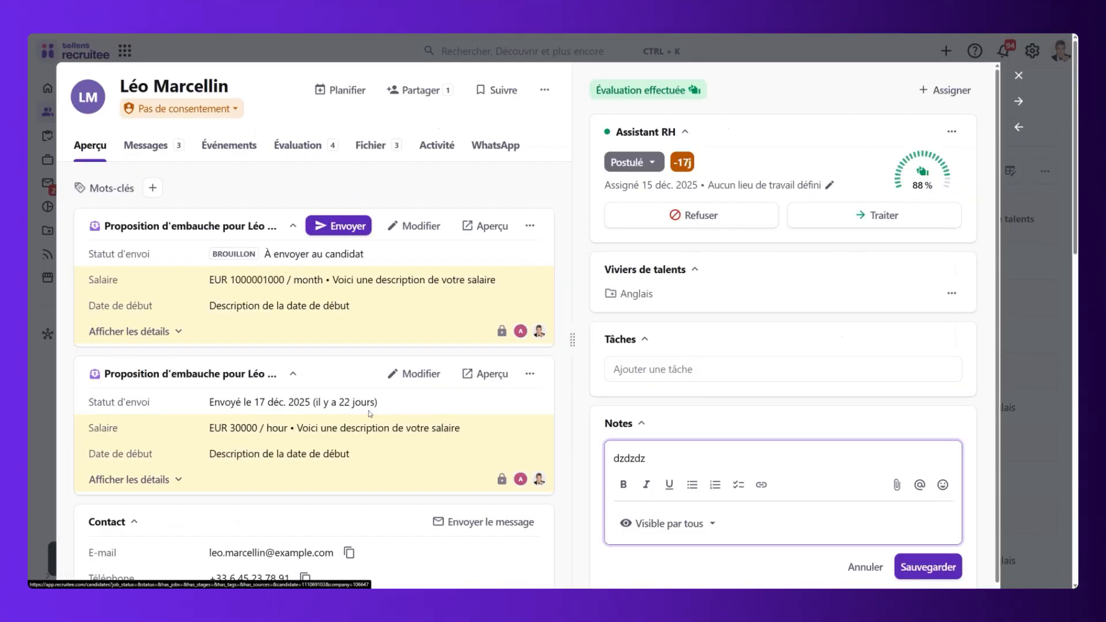
{"action": "left_click", "coordinate": [157, 149]}
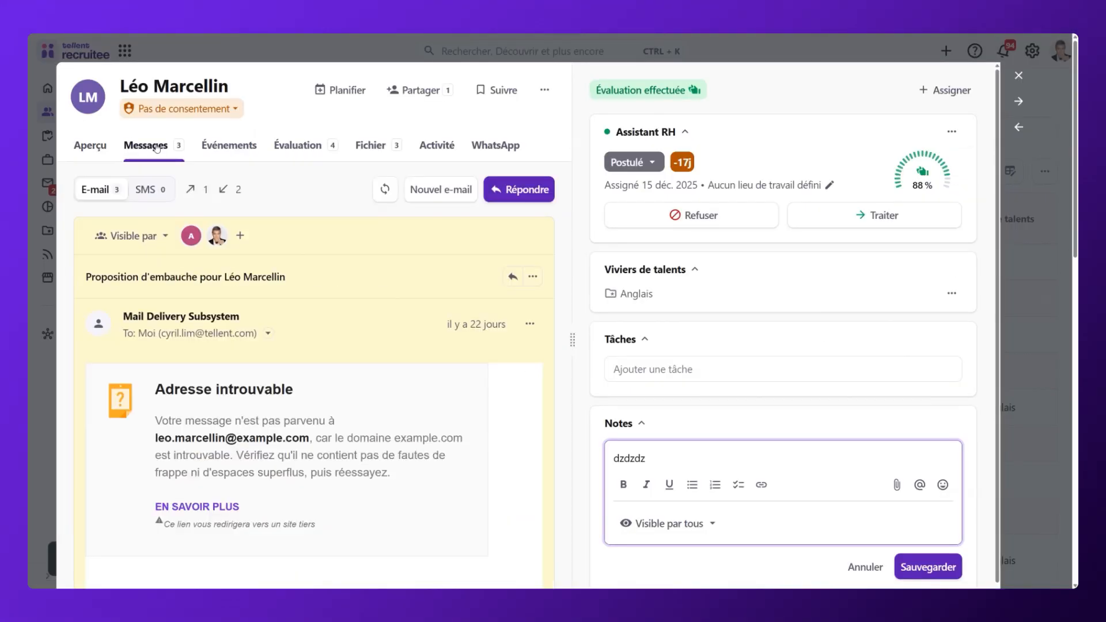
{"action": "left_click", "coordinate": [451, 199]}
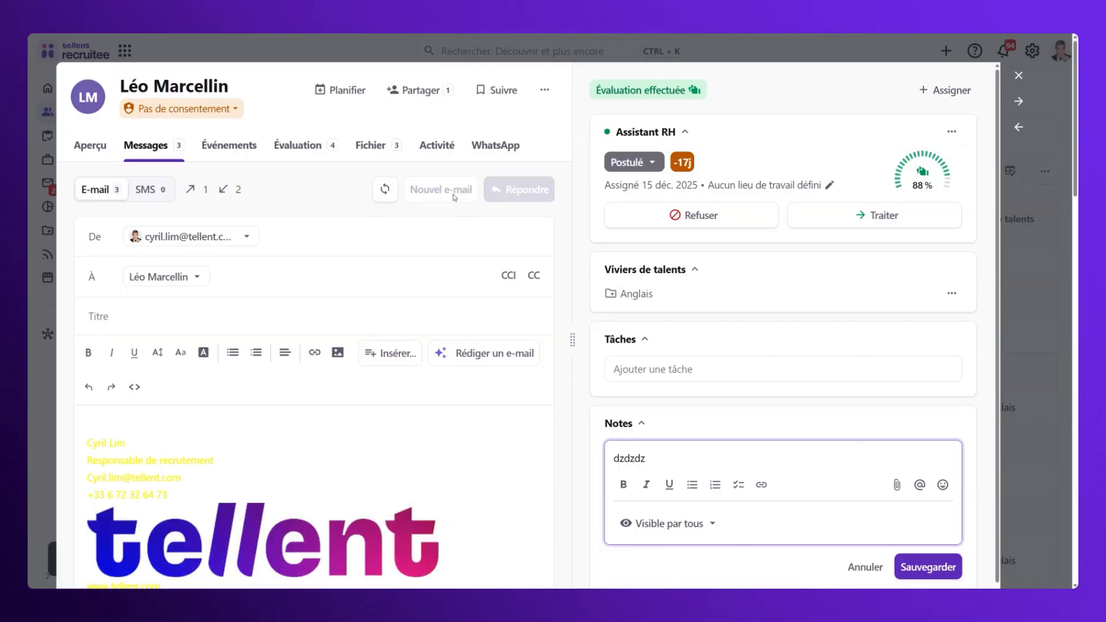
Insert the two interviewers' event scheduler link above the signature in the e-mail body
{"action": "left_click", "coordinate": [118, 420]}
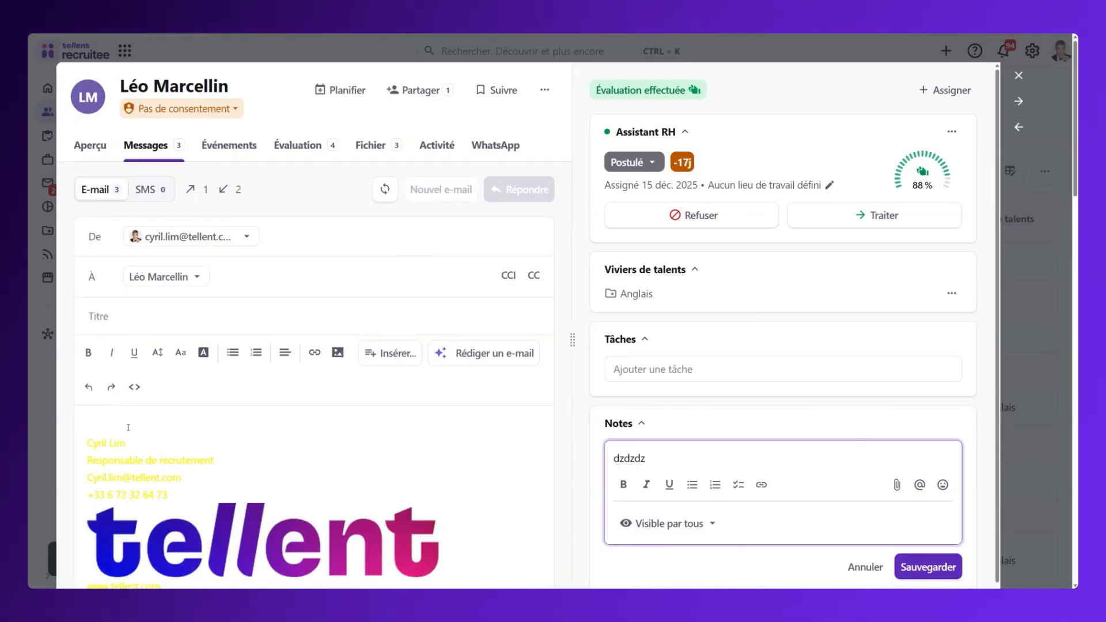
{"action": "left_click", "coordinate": [385, 353]}
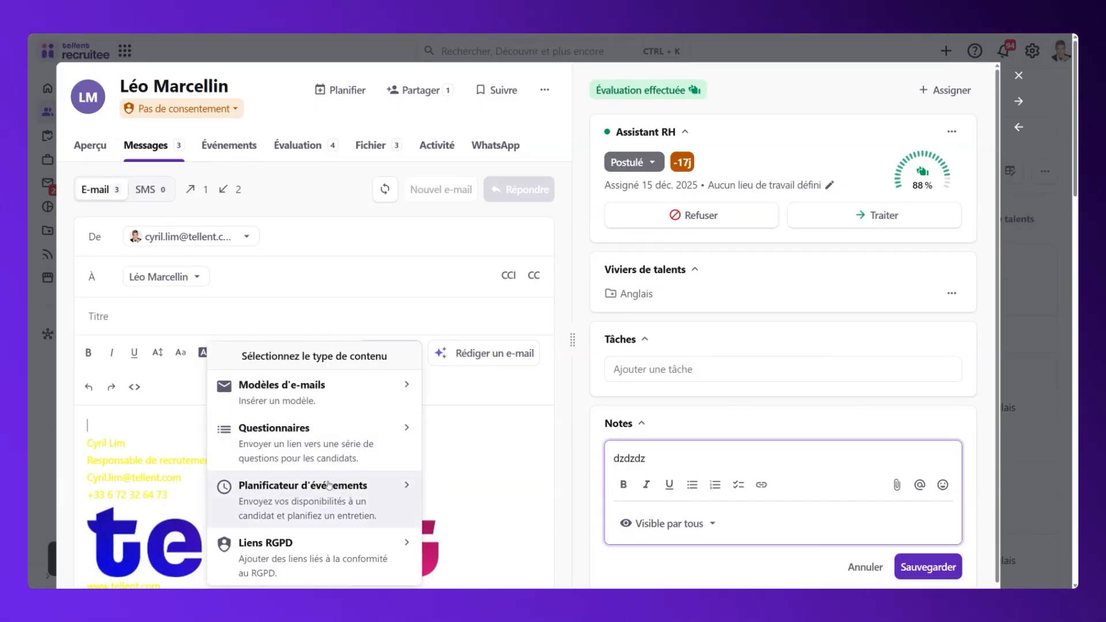
{"action": "left_click", "coordinate": [323, 500]}
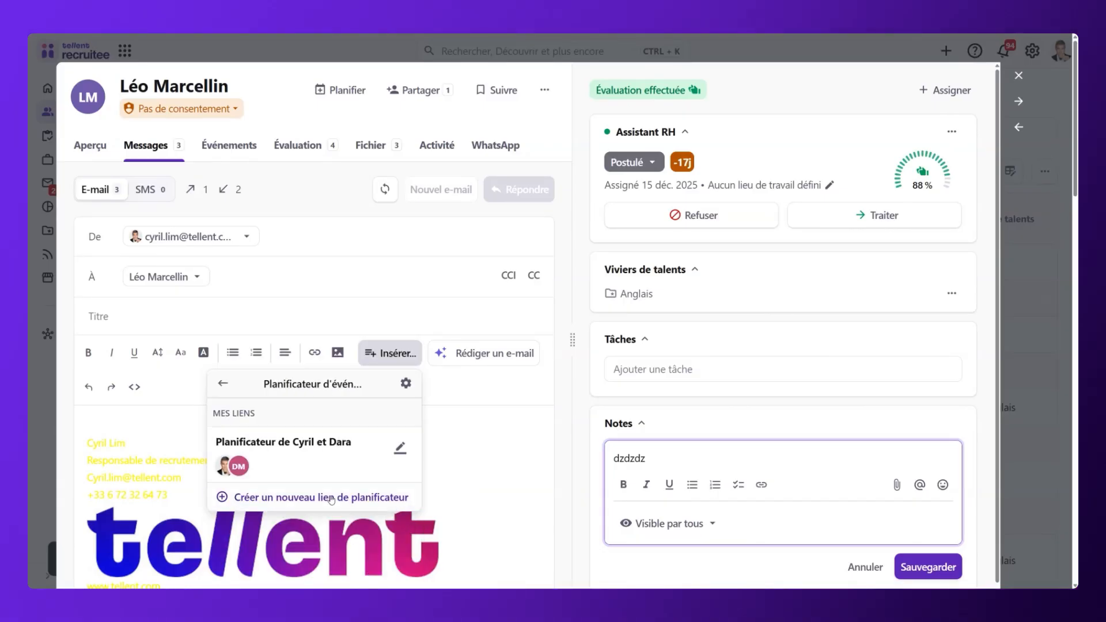
{"action": "left_click", "coordinate": [260, 454]}
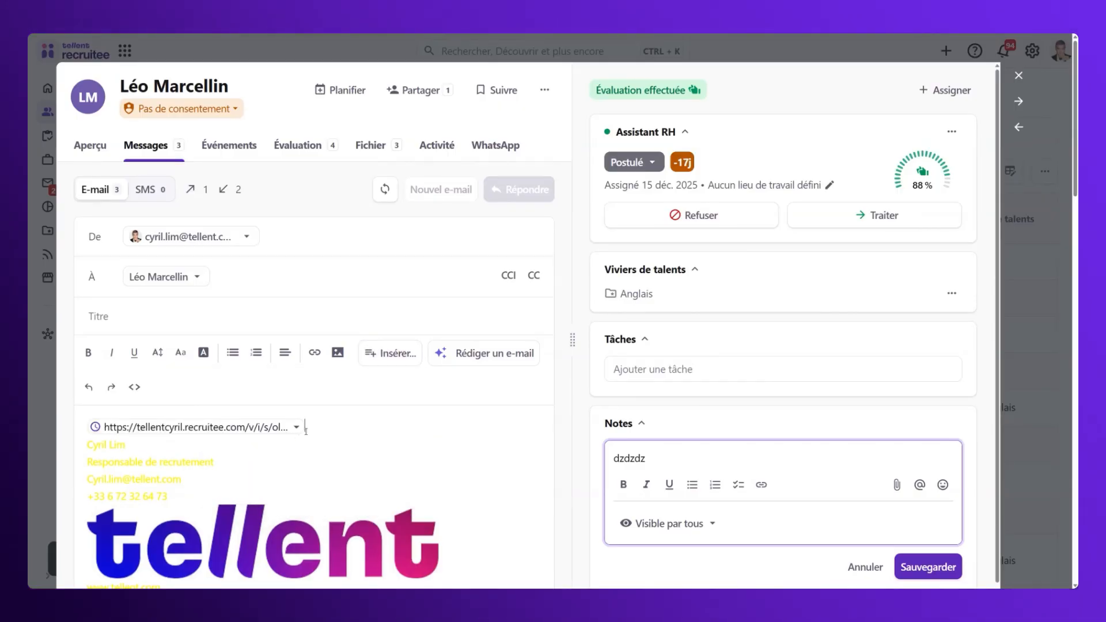
Set the inserted scheduler link's display text to "Choisir un créneau" and save it
{"action": "left_click", "coordinate": [242, 433]}
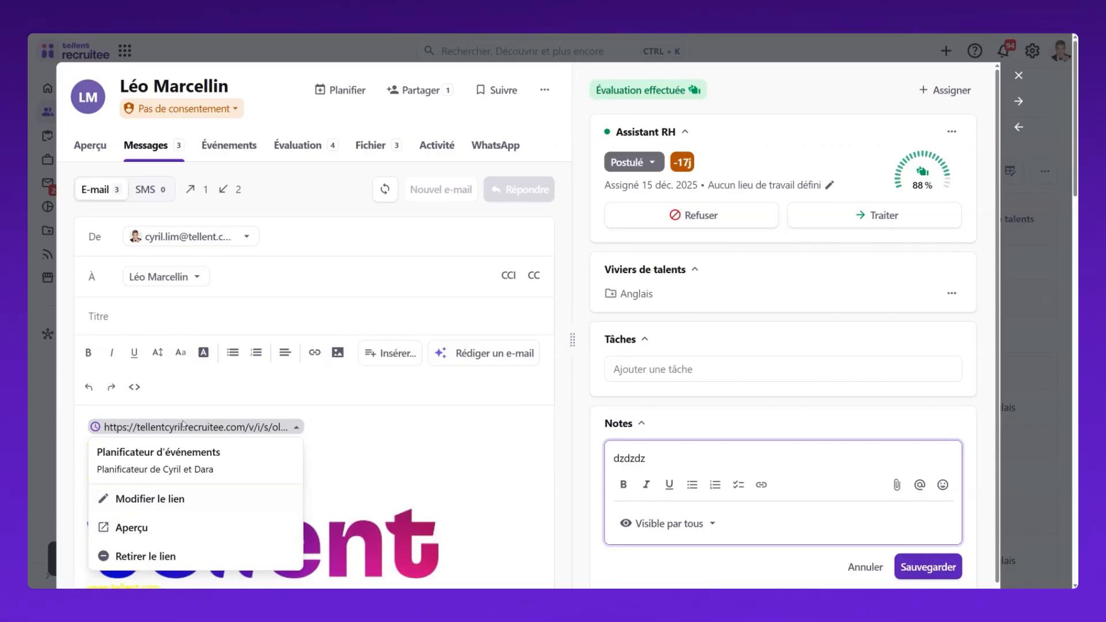
{"action": "left_click", "coordinate": [153, 497]}
{"action": "left_click", "coordinate": [383, 192]}
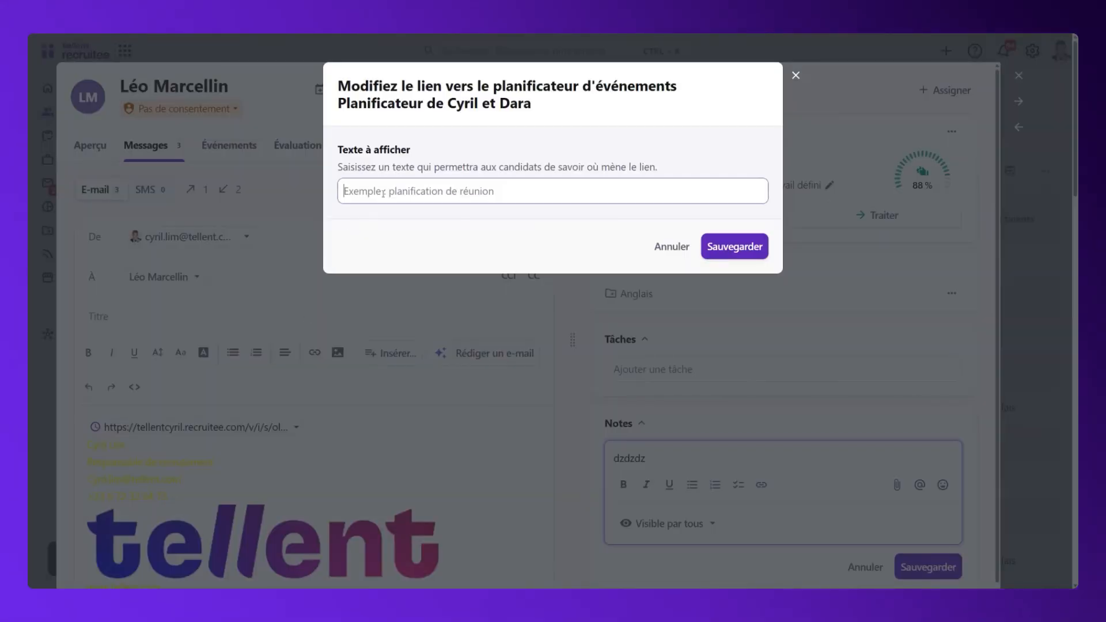
{"action": "type", "text": "Cho"}
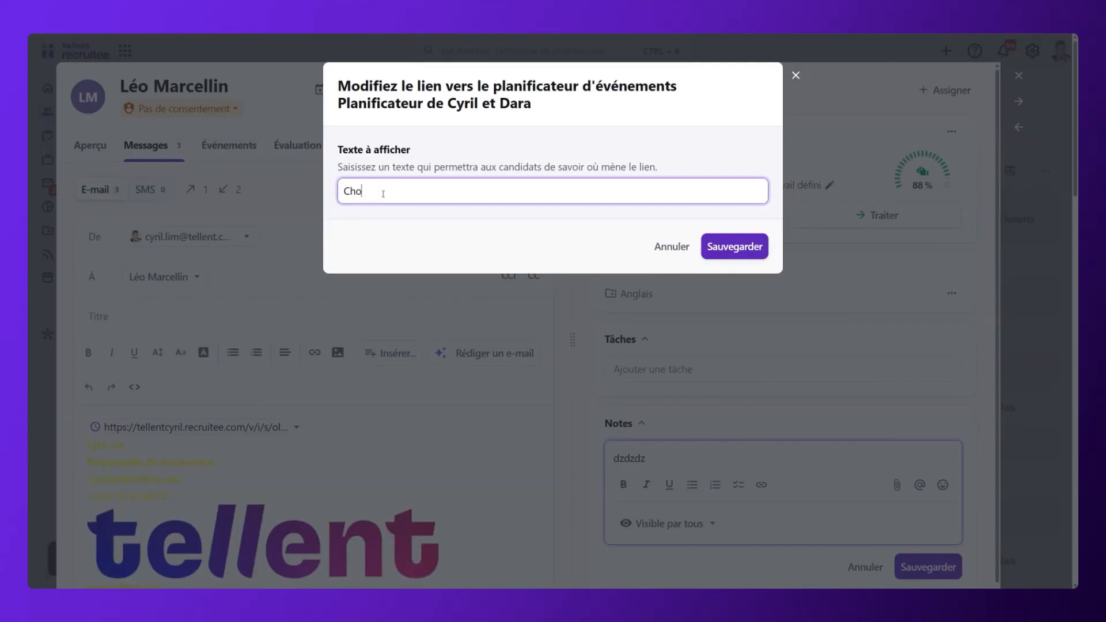
{"action": "type", "text": "isir un créneau"}
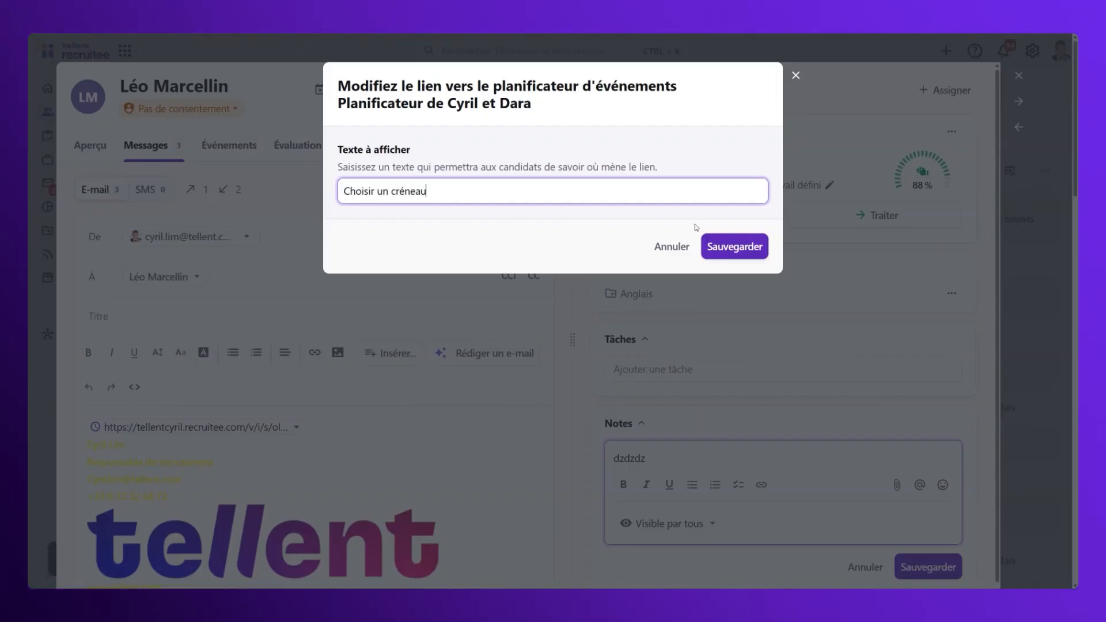
{"action": "left_click", "coordinate": [720, 245]}
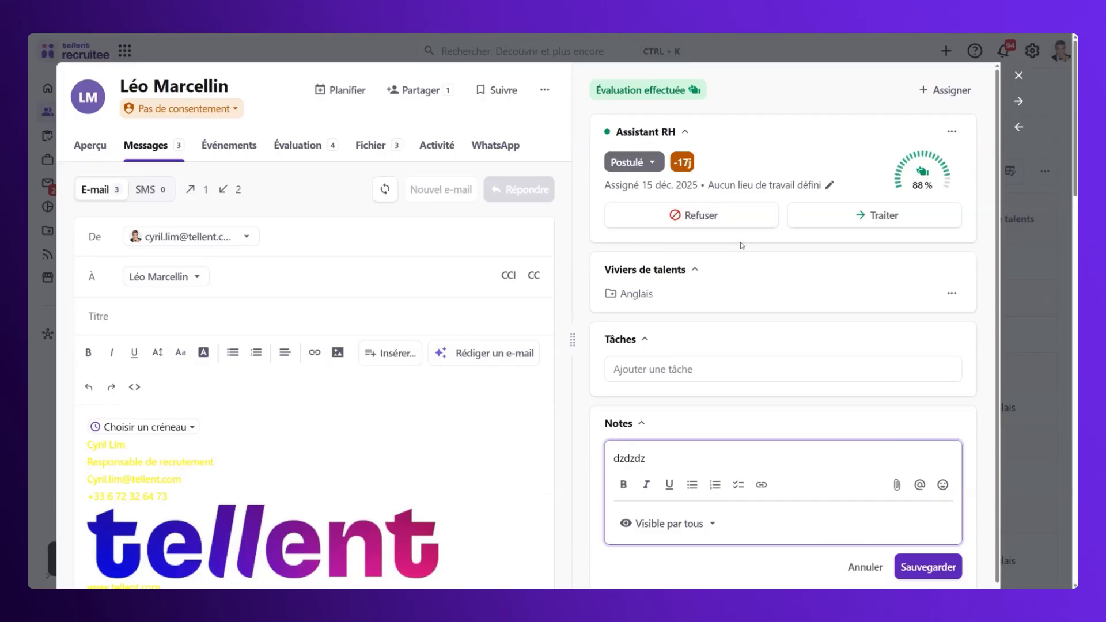
Preview the scheduler link as a candidate, trying the 10:00–10:30 slot on Friday 9 January and returning to the slot list
{"action": "left_click", "coordinate": [149, 429]}
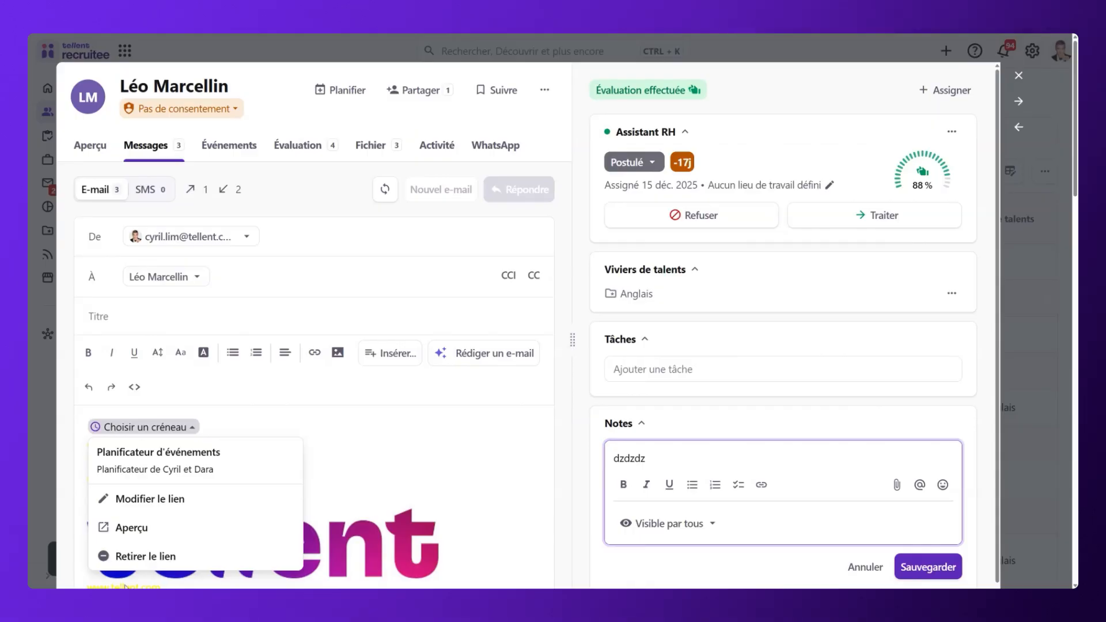
{"action": "left_click", "coordinate": [132, 526]}
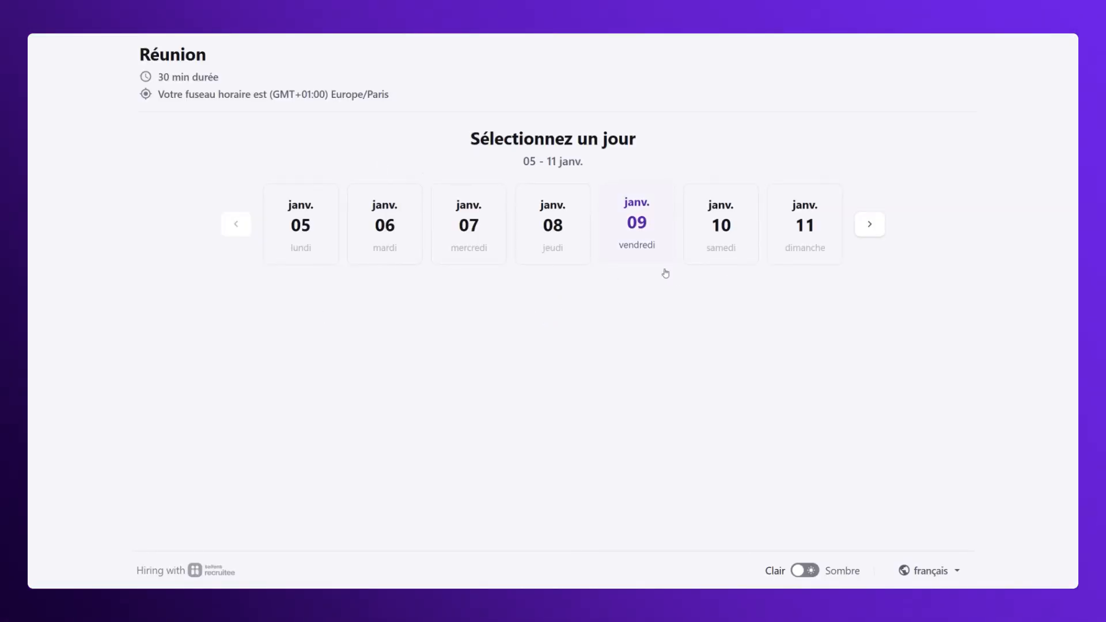
{"action": "left_click", "coordinate": [664, 268]}
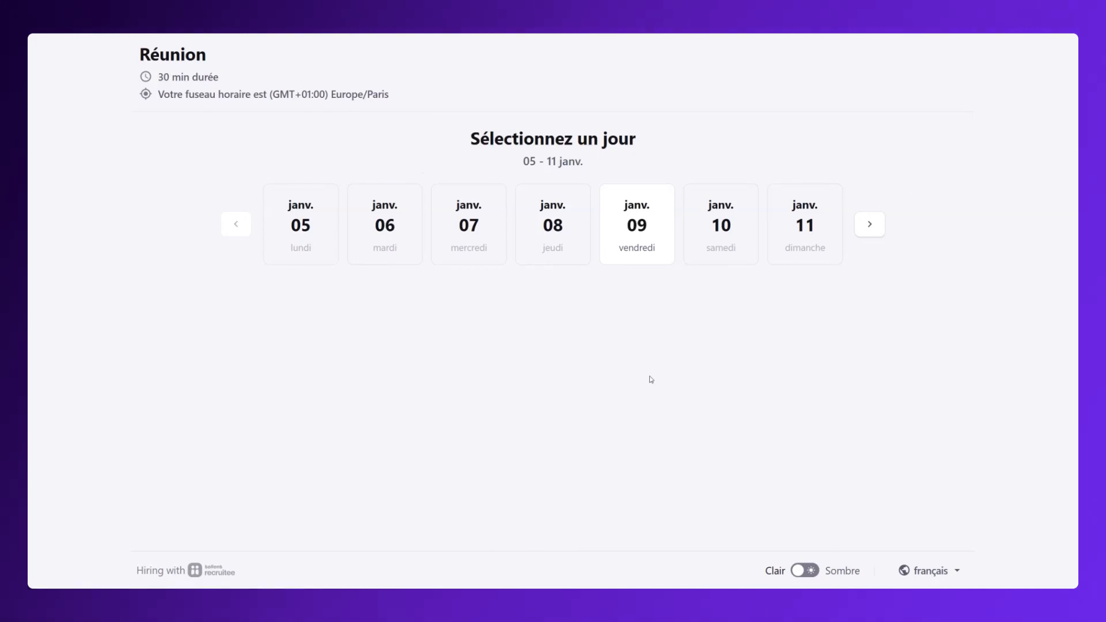
{"action": "left_click", "coordinate": [647, 227]}
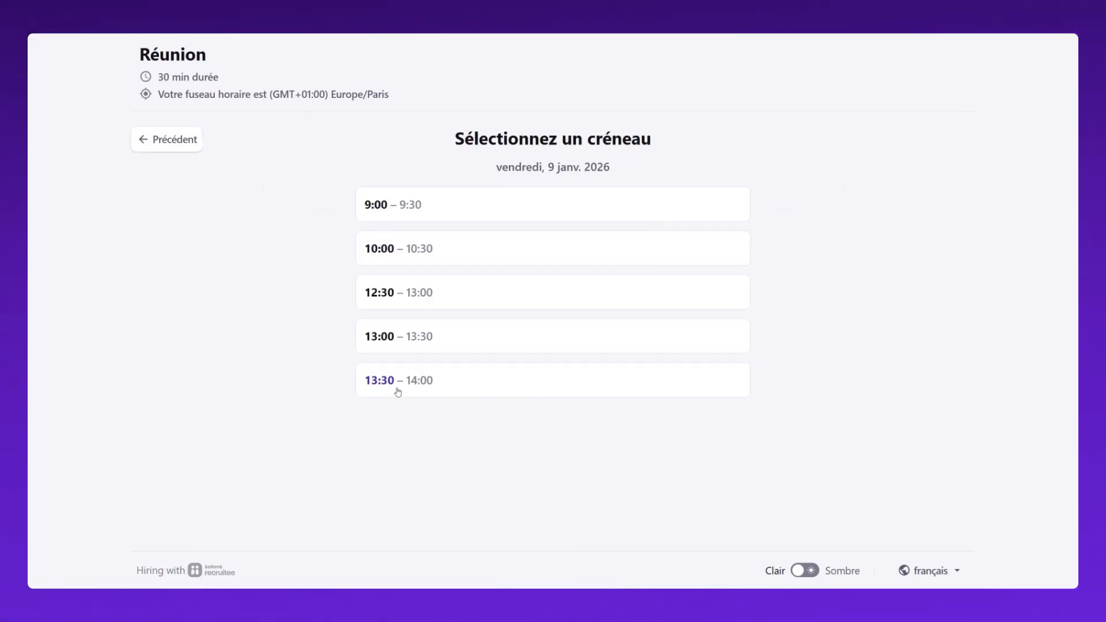
{"action": "left_click", "coordinate": [434, 252]}
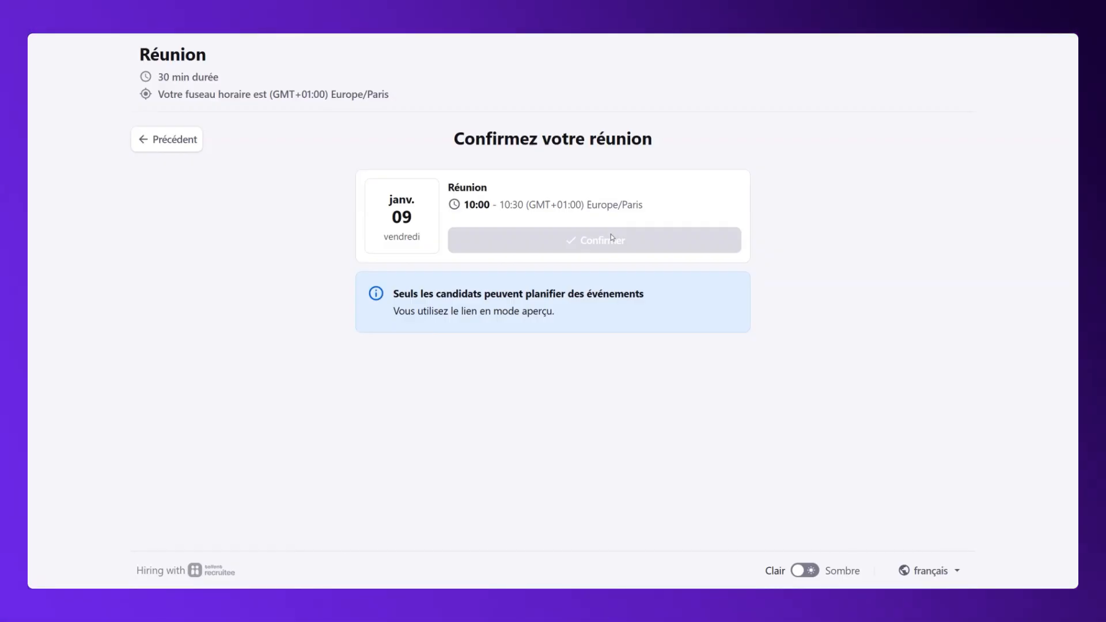
{"action": "left_click", "coordinate": [144, 140]}
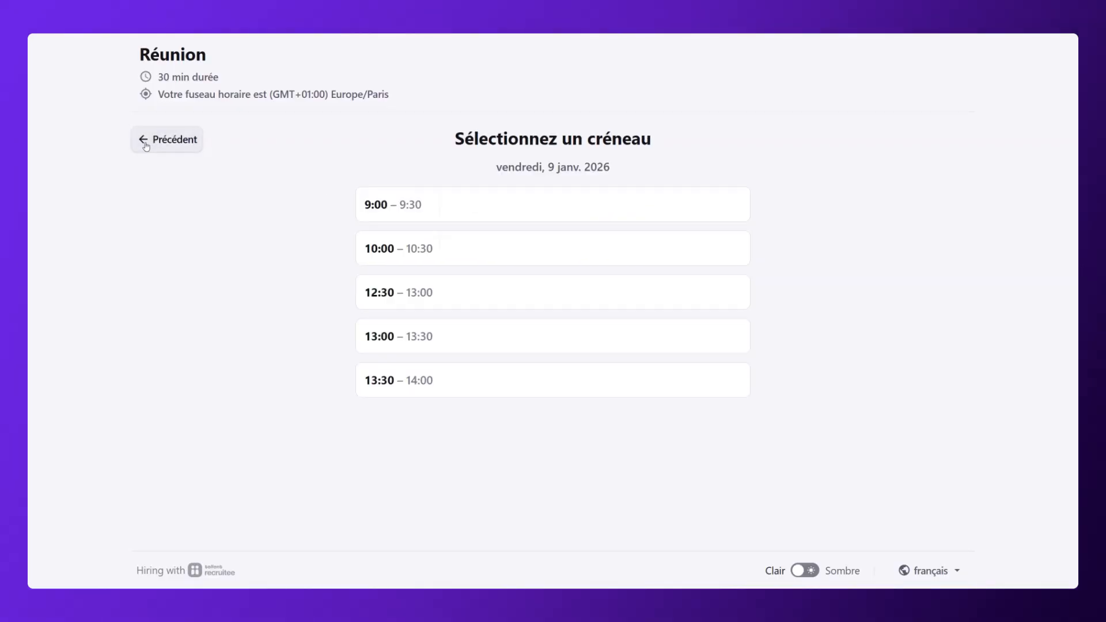